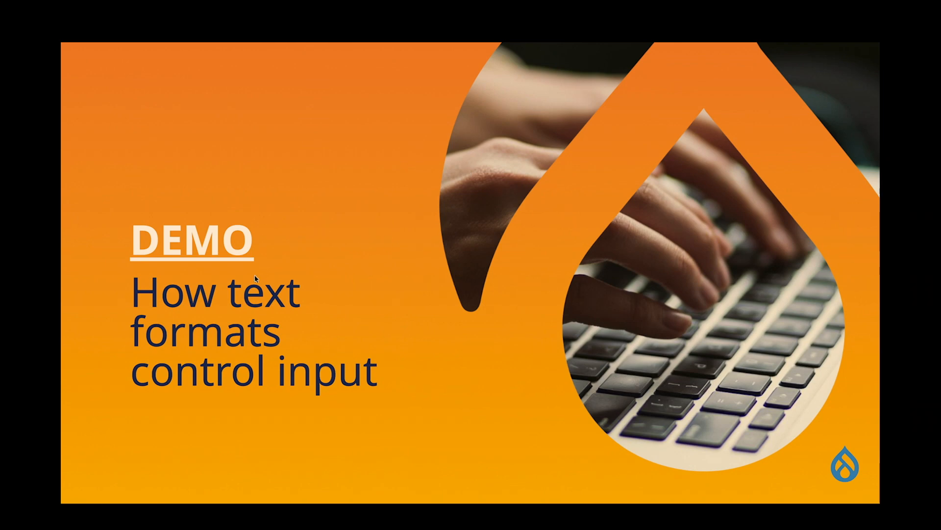
Open the Drupal form for creating a Basic page from the DEMO link on the slide.
click(200, 234)
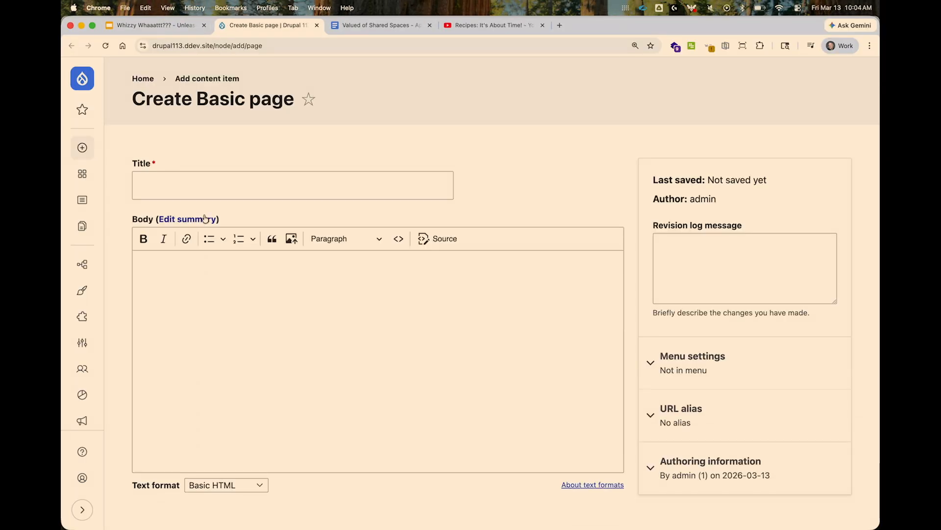
click(380, 190)
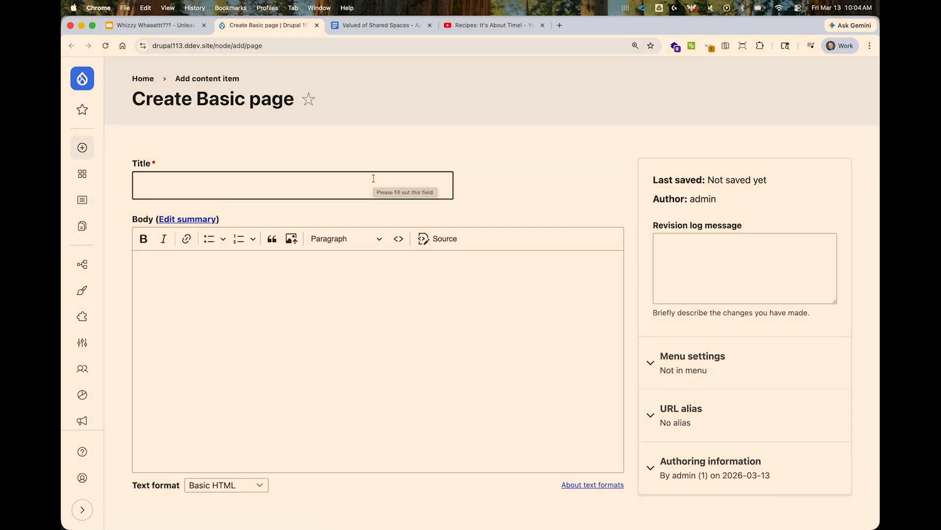
Switch to the Google Docs article and copy everything from its title through the end of the complaint table.
click(393, 25)
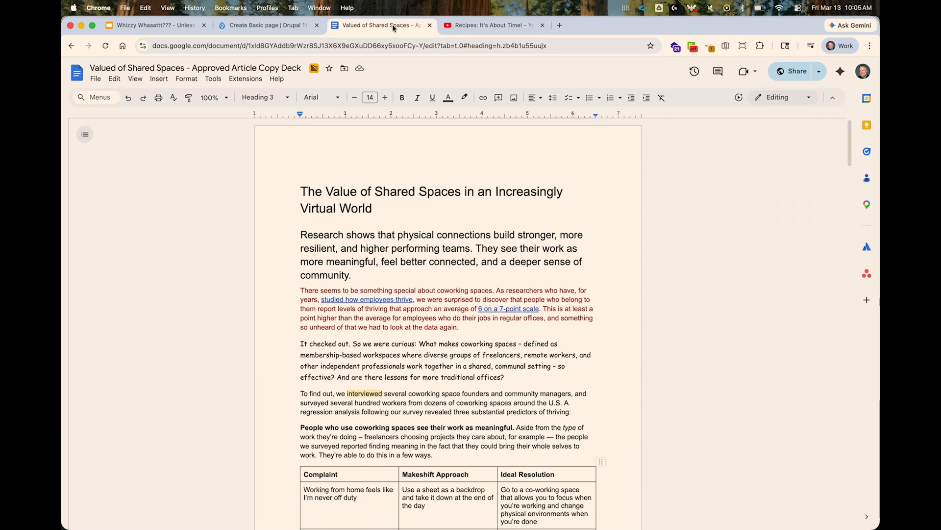
click(290, 206)
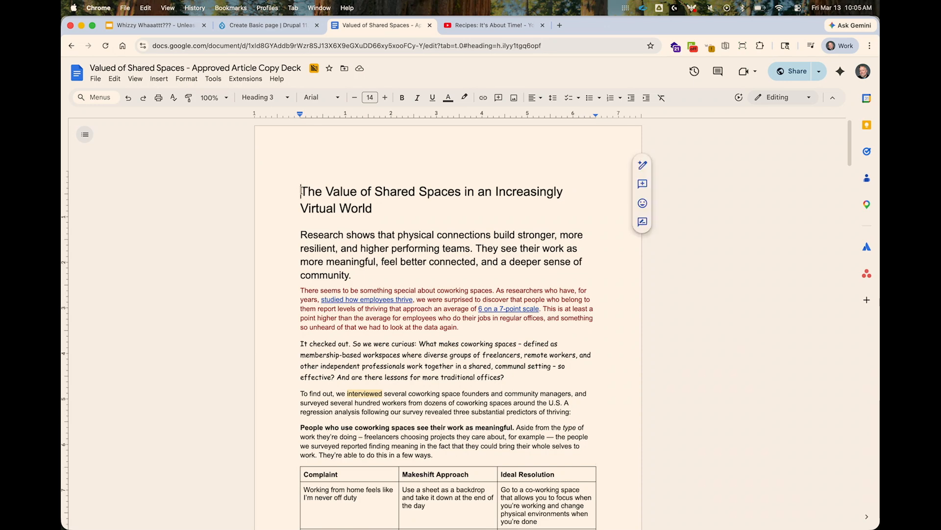
scroll(304, 342, down, 5)
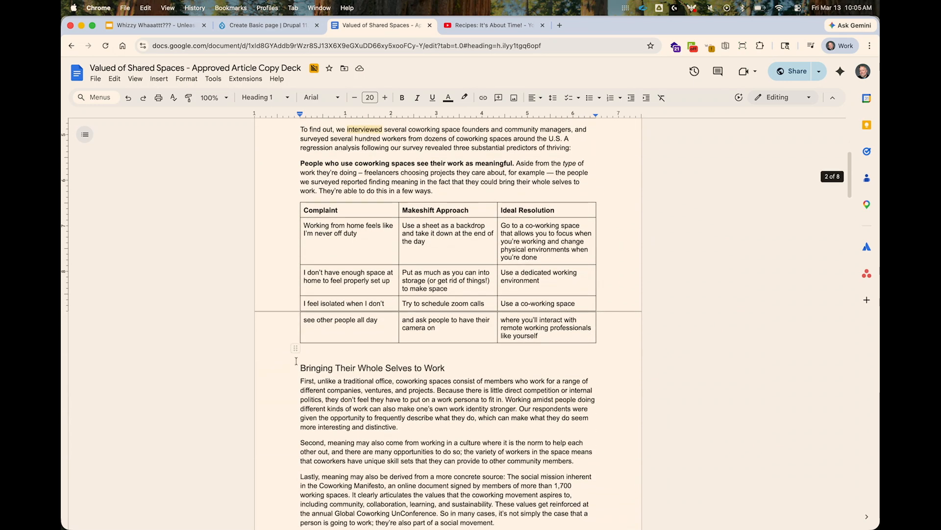
shift+click(304, 356)
key(super+c)
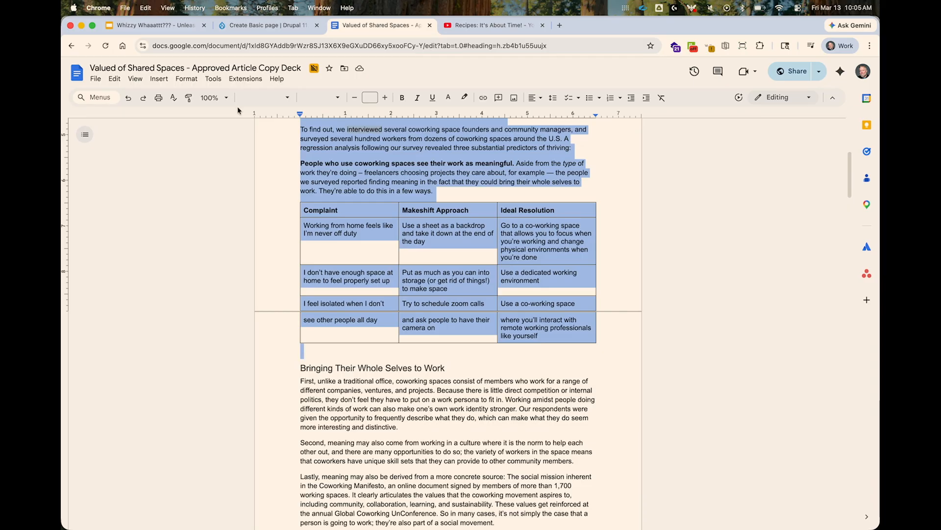
Paste the copied article into the Body of the Drupal Basic page using Basic HTML and review the formatting.
click(264, 25)
click(225, 322)
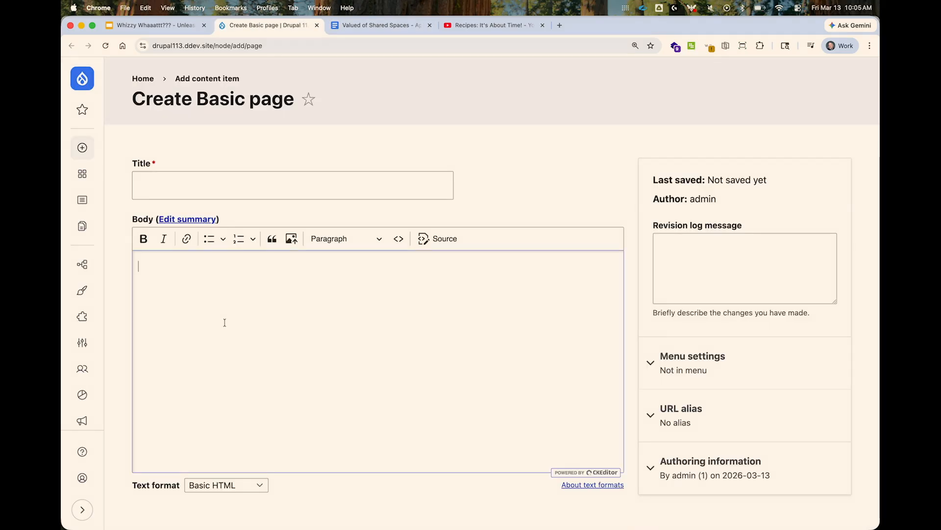
key(super+v)
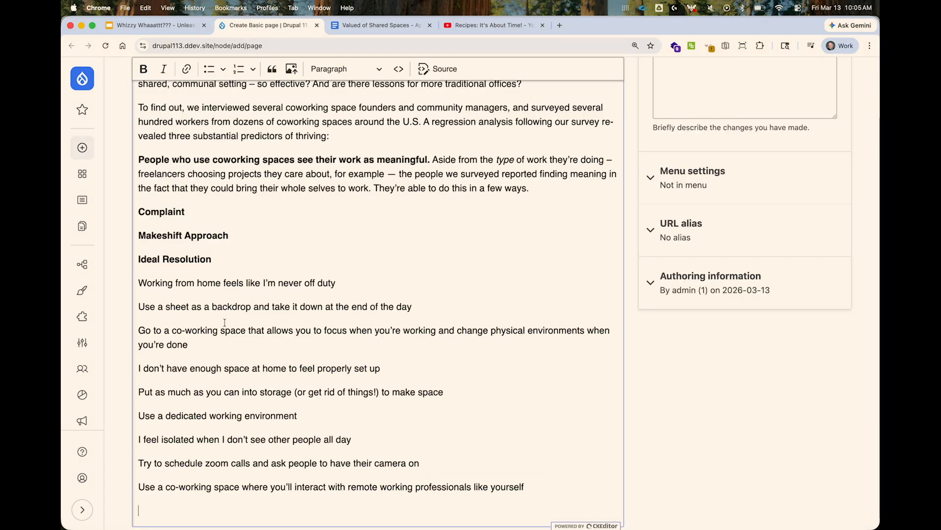
scroll(225, 321, up, 5)
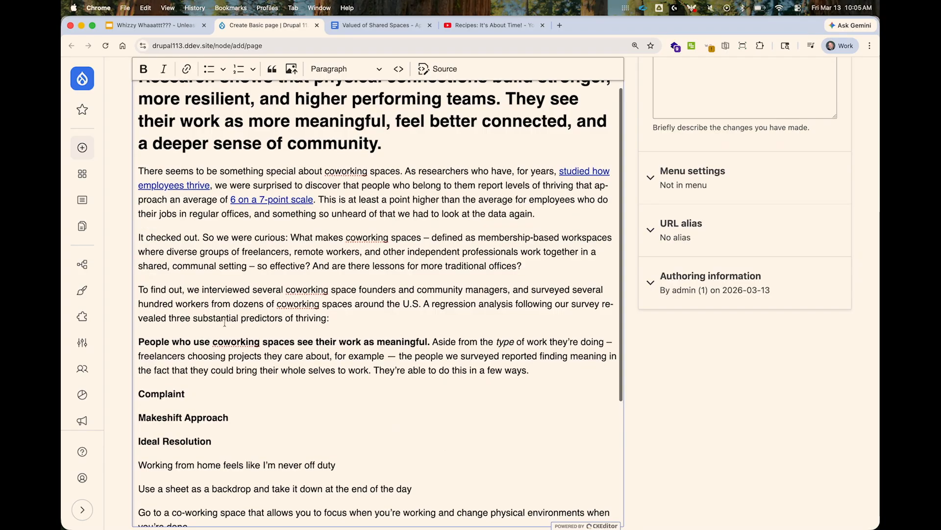
scroll(225, 322, up, 4)
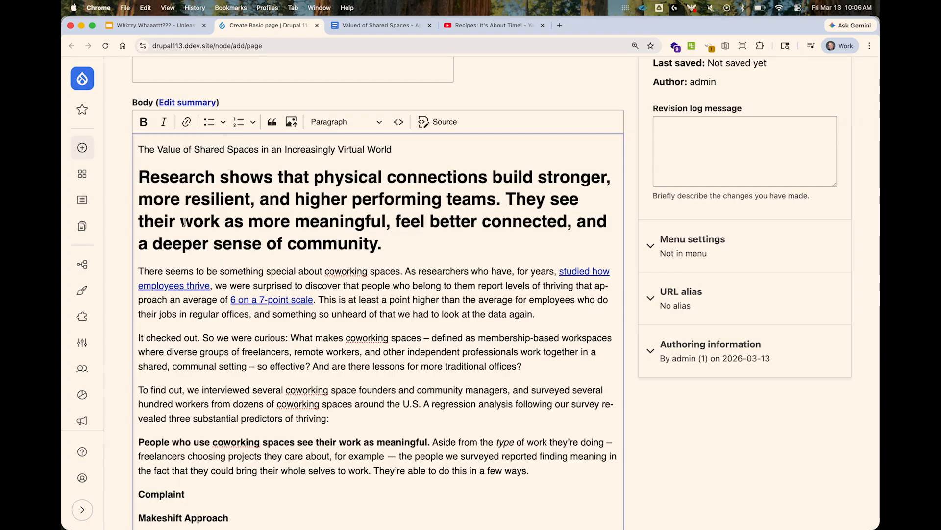
scroll(221, 492, down, 10)
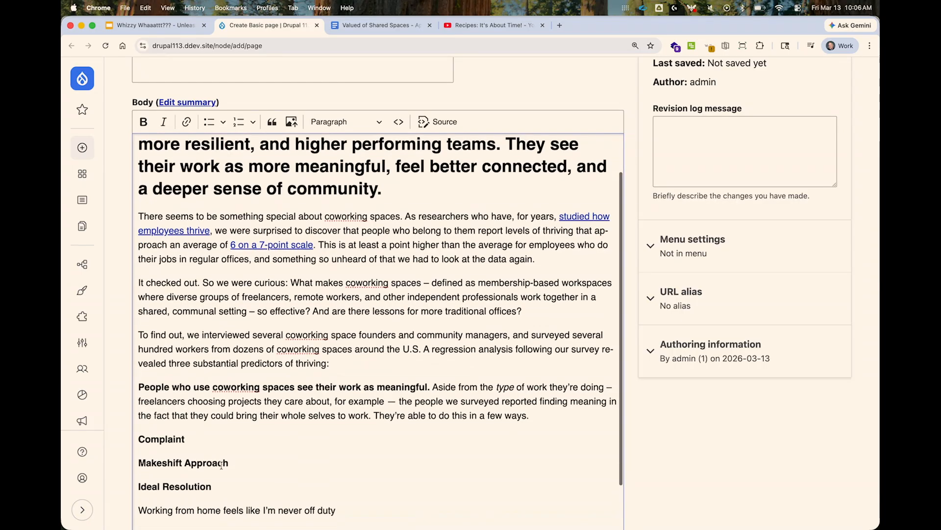
scroll(219, 417, up, 1)
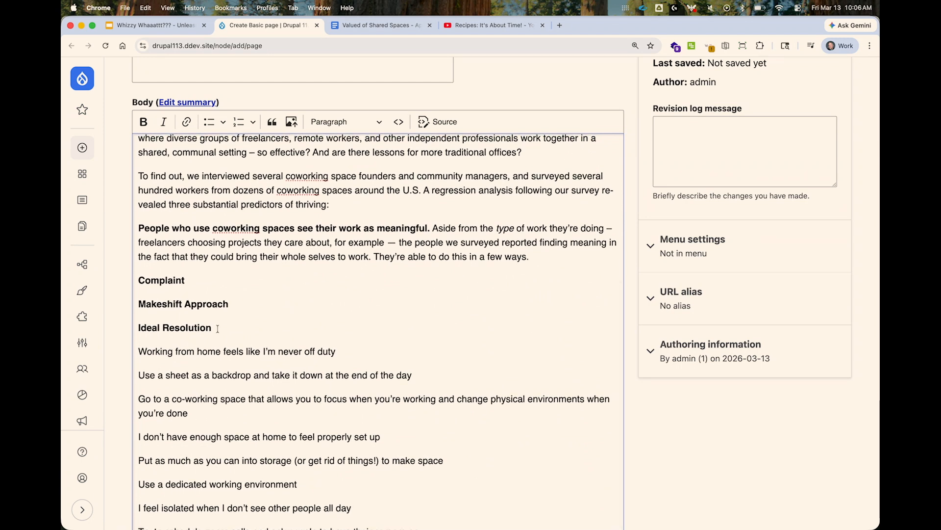
scroll(217, 328, down, 10)
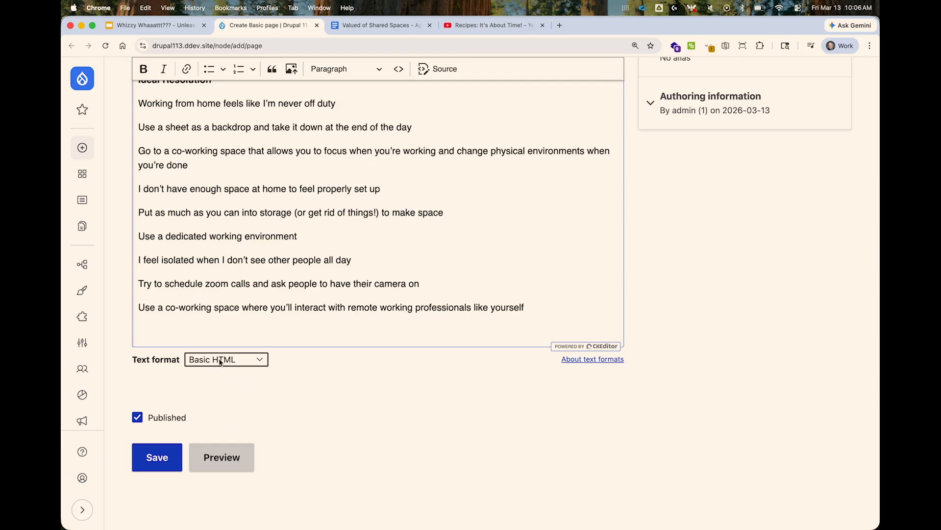
Switch the Body's text format to Restricted HTML and replace its content with the copied article.
click(220, 361)
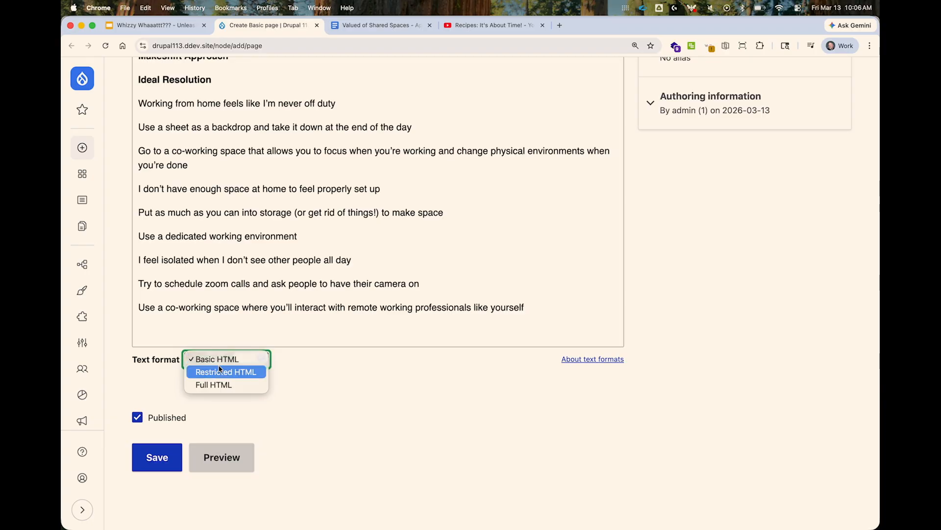
click(219, 370)
click(270, 253)
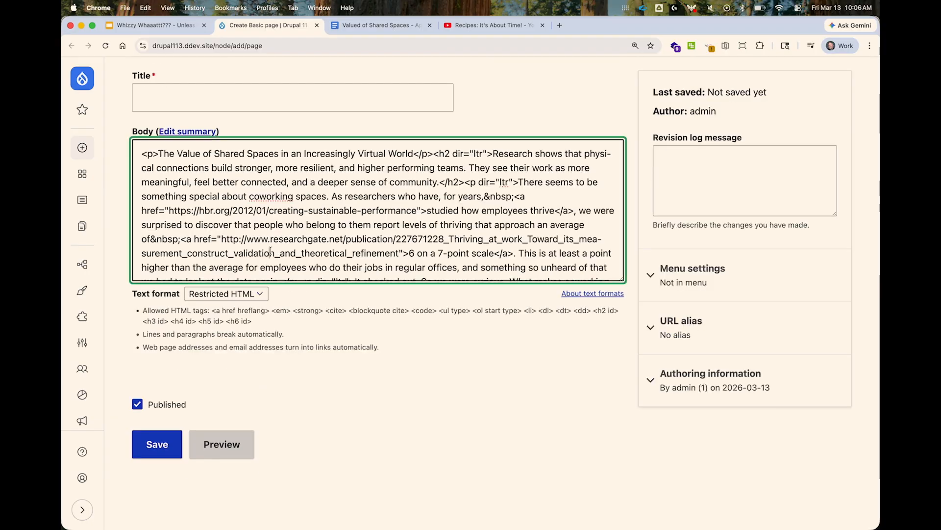
key(super+a)
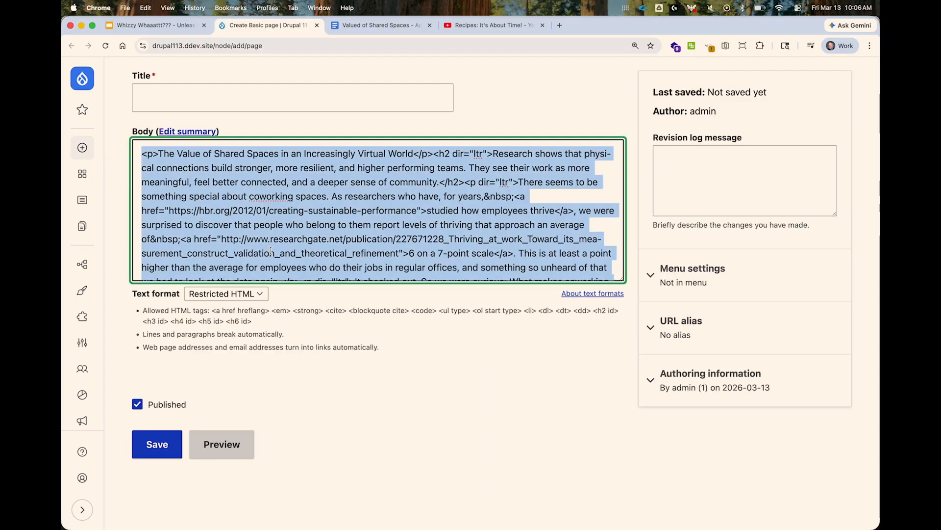
key(BackSpace)
key(super+v)
scroll(285, 198, up, 15)
scroll(284, 198, up, 2)
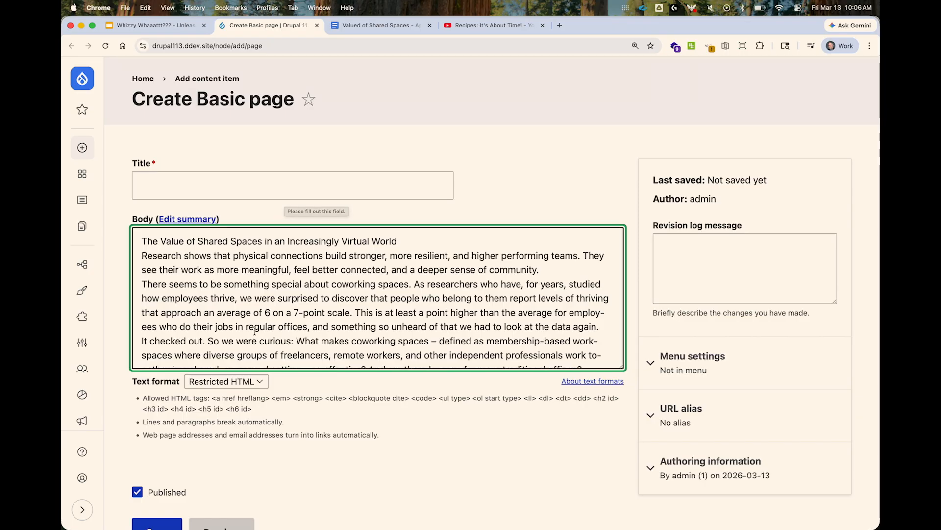
Change the Body's text format to Full HTML, accept the format change, and replace the content with a fresh paste of the article.
click(228, 384)
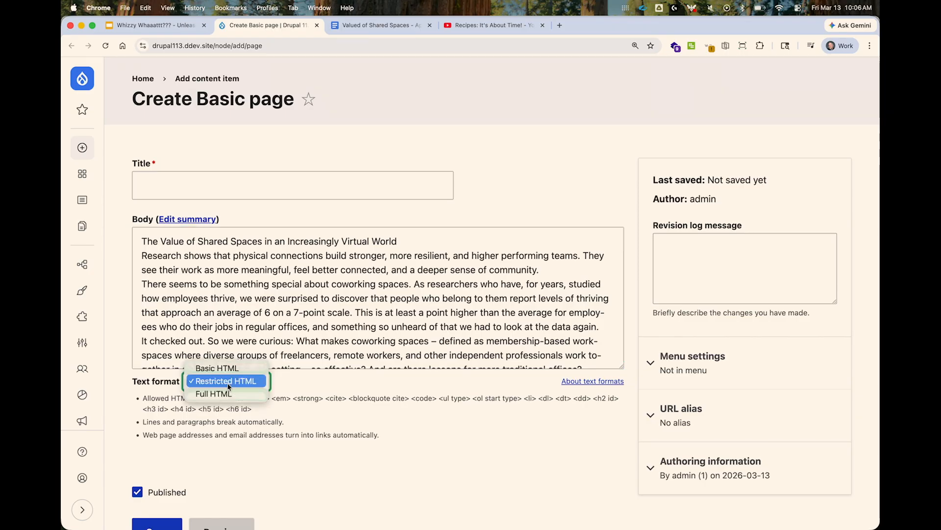
click(224, 394)
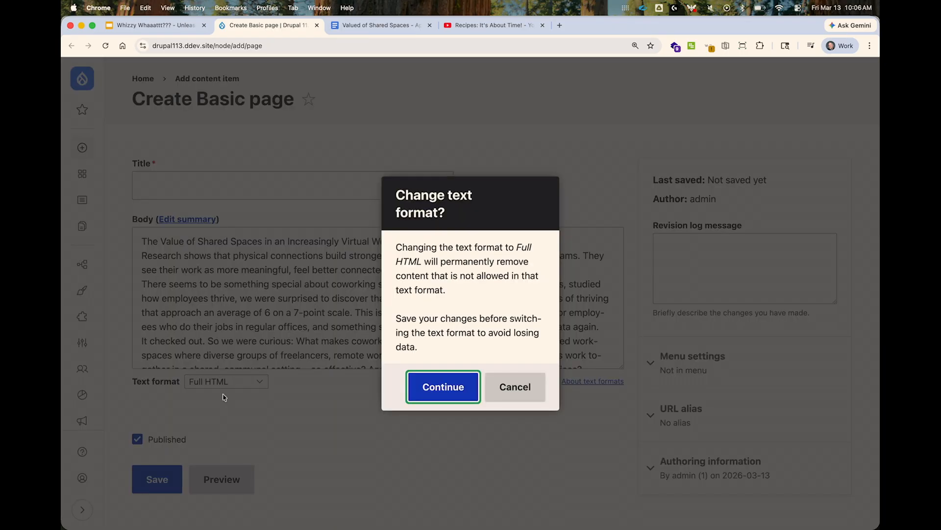
key(Return)
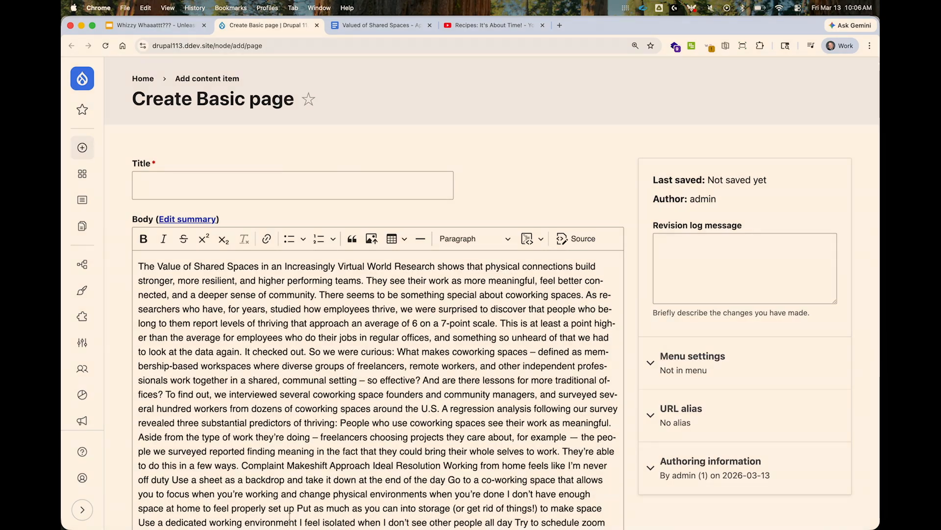
click(287, 437)
key(super+a)
key(BackSpace)
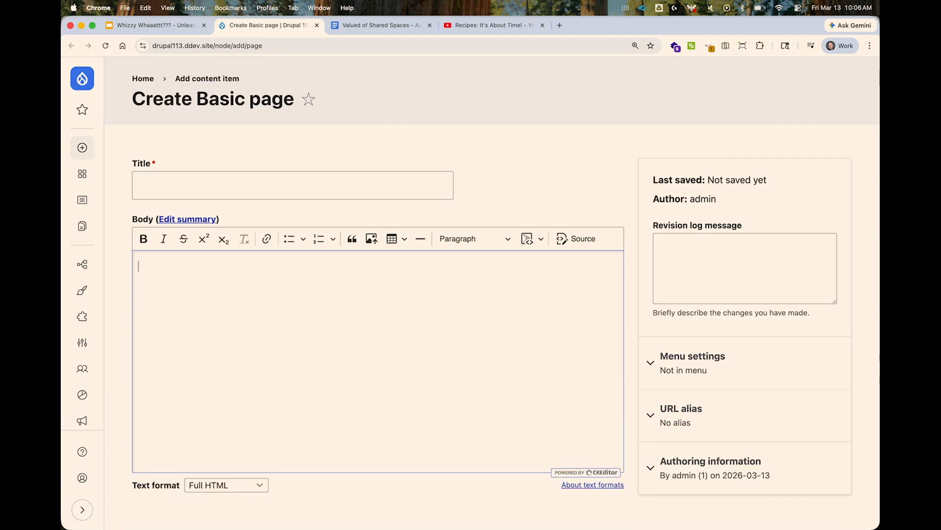
key(super+v)
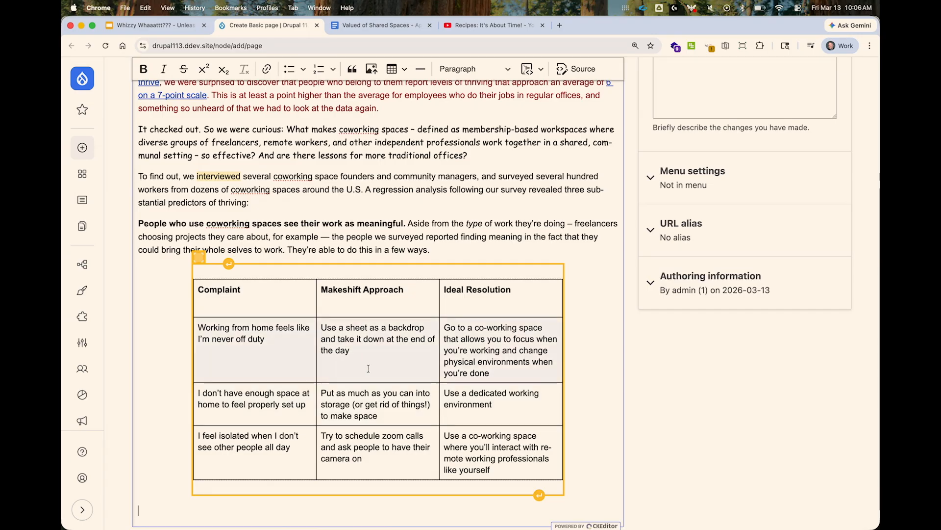
Examine the formatting of the Full HTML paste and its source code, ending in the visual editor.
scroll(371, 199, up, 4)
scroll(371, 198, up, 1)
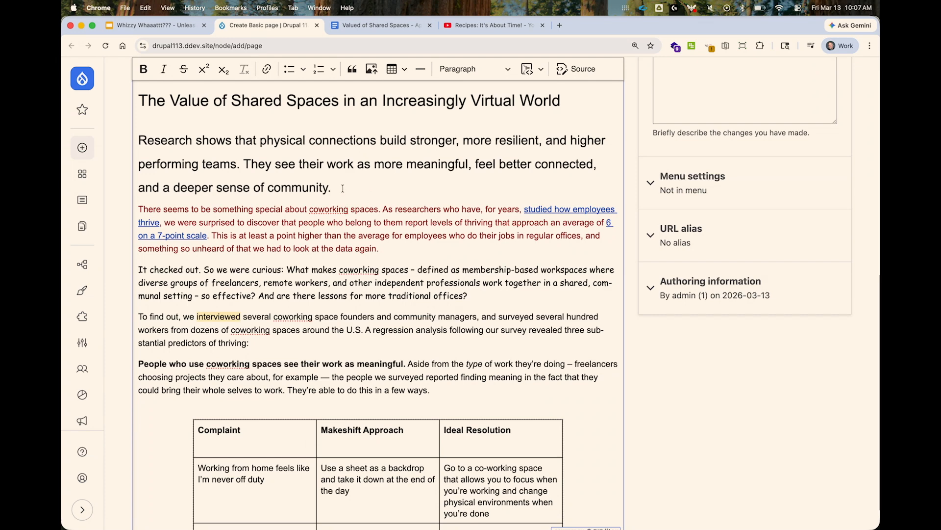
scroll(329, 212, up, 1)
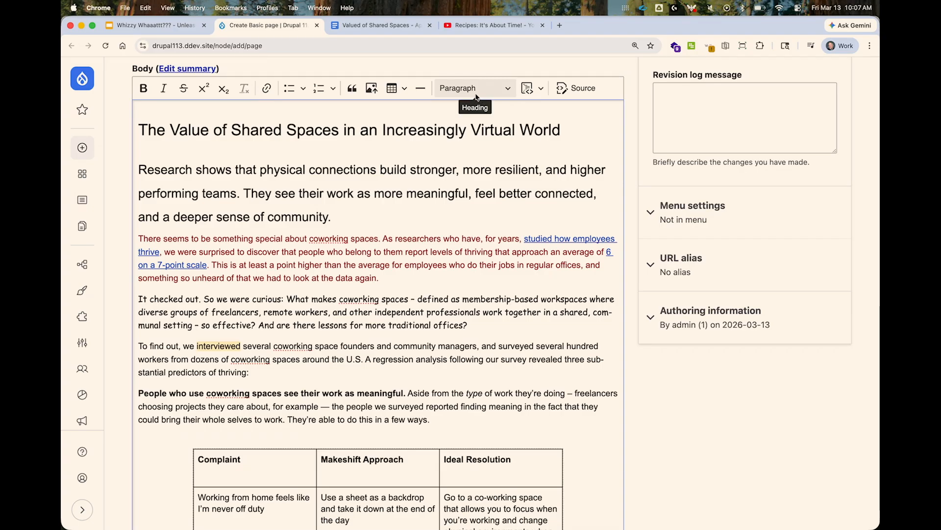
click(583, 84)
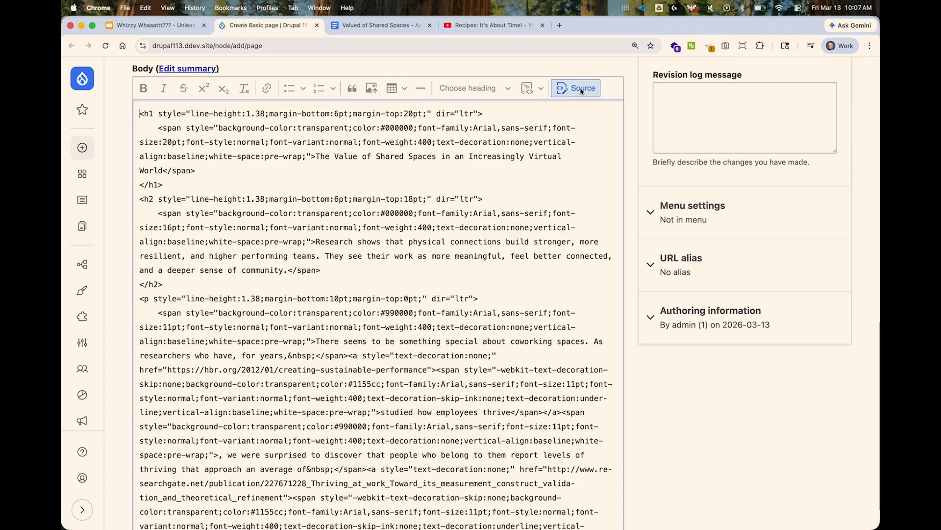
click(581, 87)
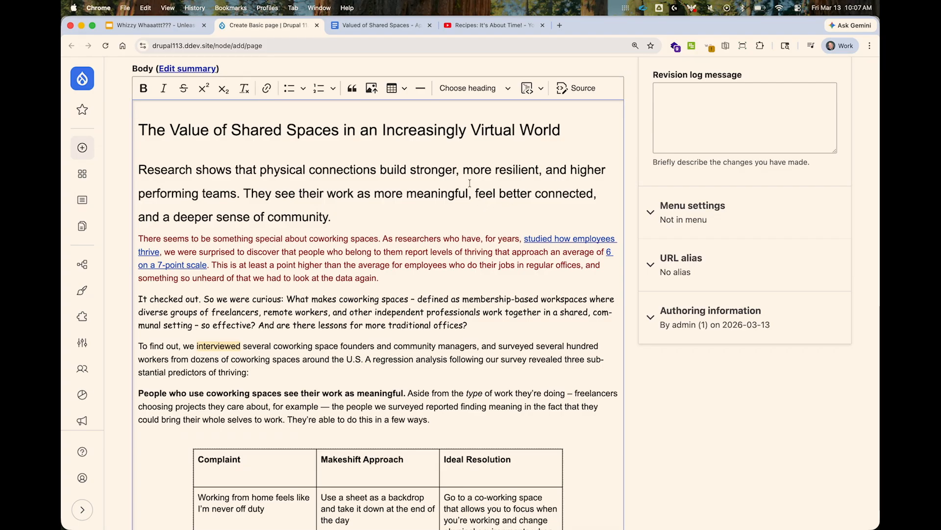
Switch back to the Google Slides presentation and advance to the Default Text Formats slide.
click(171, 29)
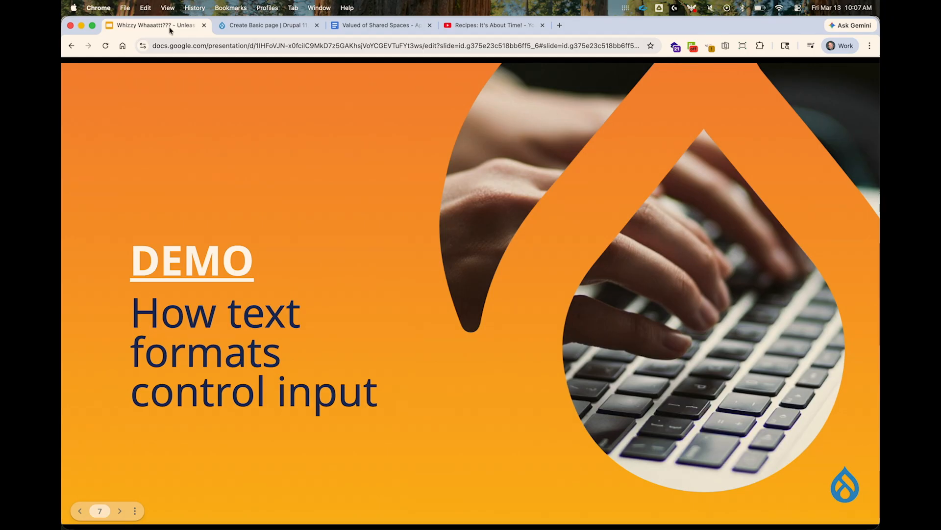
click(214, 101)
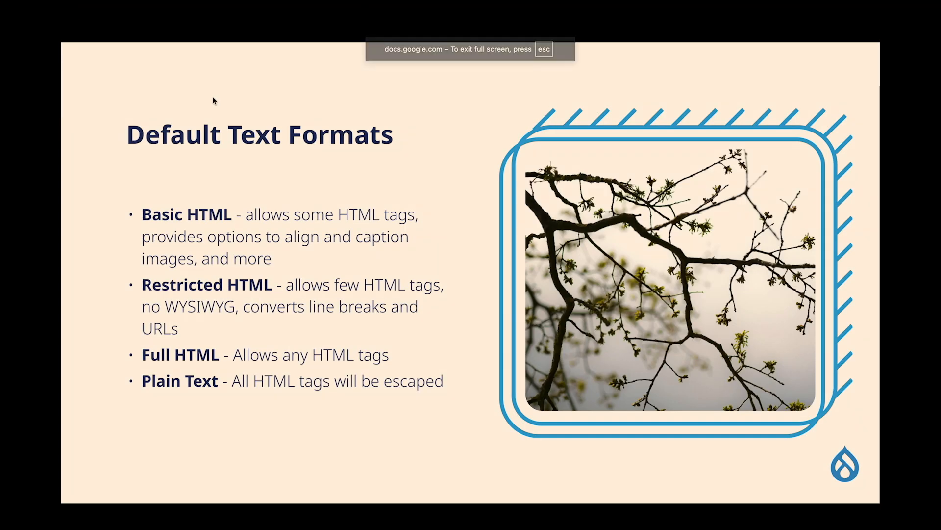
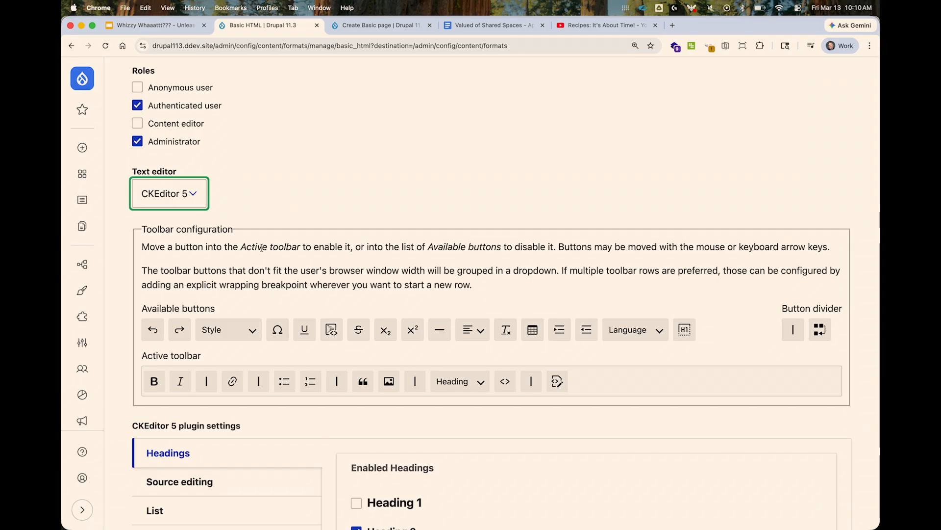
Add the Table button after Block quote and the Style dropdown after Heading in the Basic HTML format's active toolbar.
scroll(235, 275, down, 3)
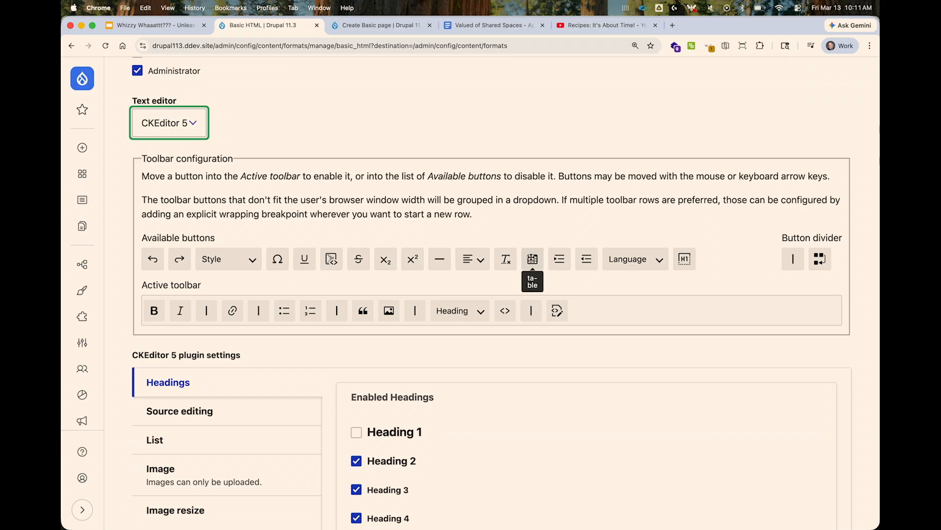
drag(532, 258, 387, 311)
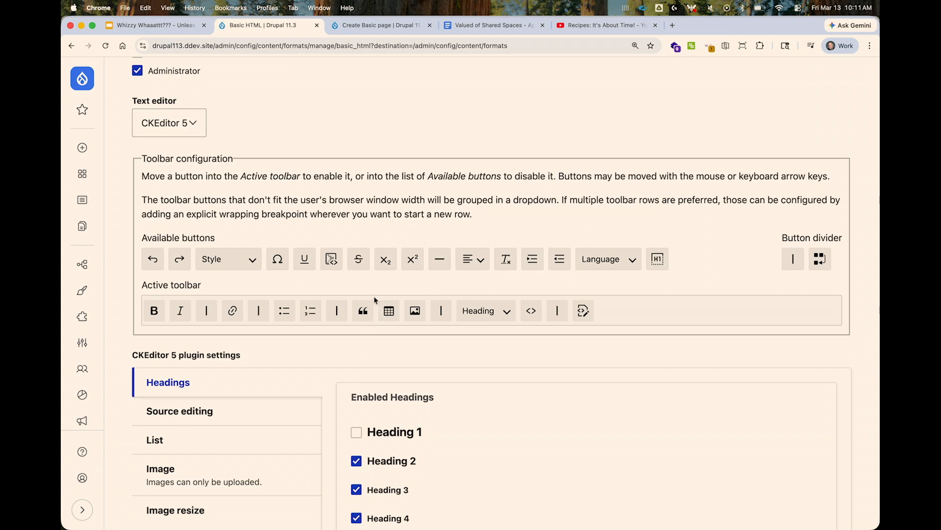
click(212, 259)
drag(212, 259, 521, 320)
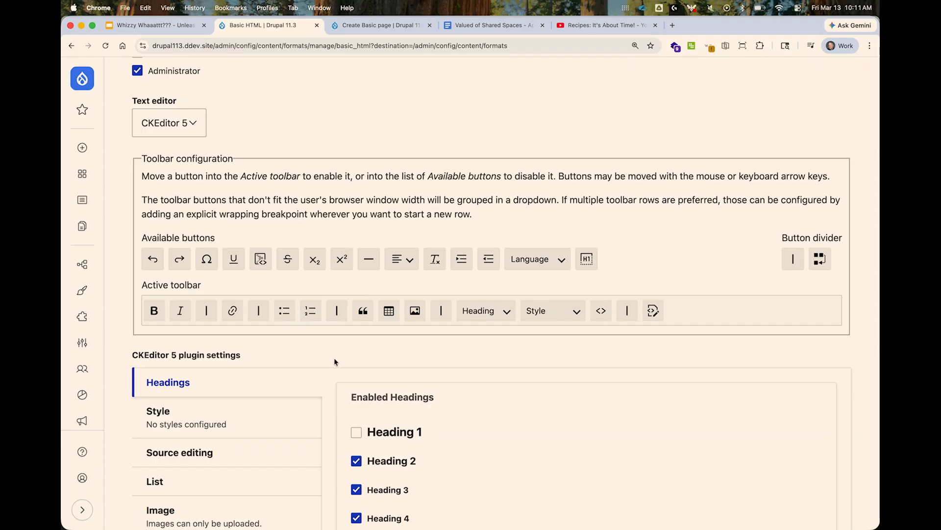
Examine the Allowed HTML tags filter setting and its read-only note alongside the active toolbar and plugin settings.
scroll(363, 387, down, 5)
scroll(368, 396, down, 20)
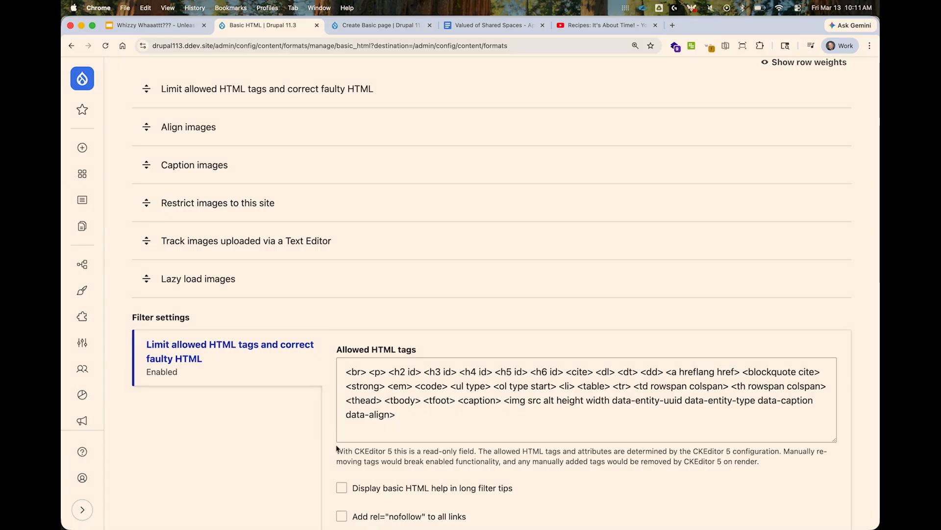
drag(338, 453, 477, 451)
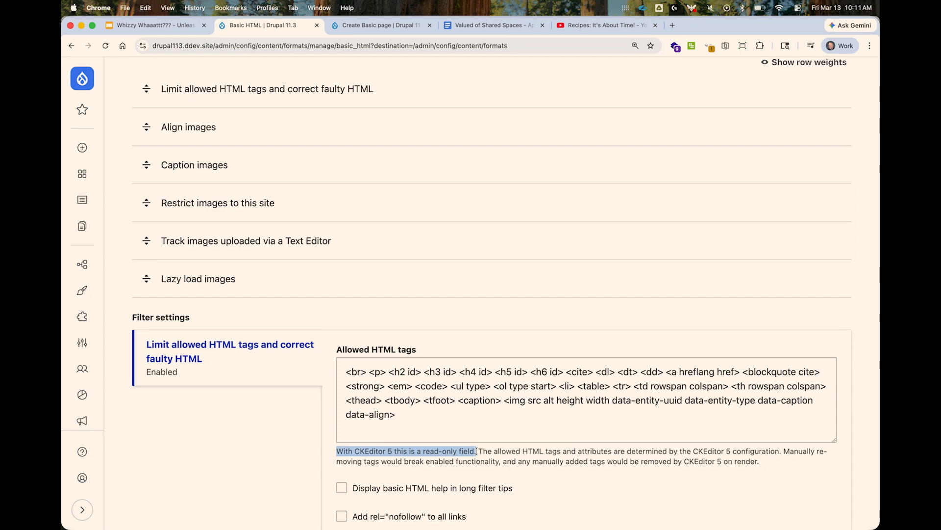
scroll(496, 268, up, 15)
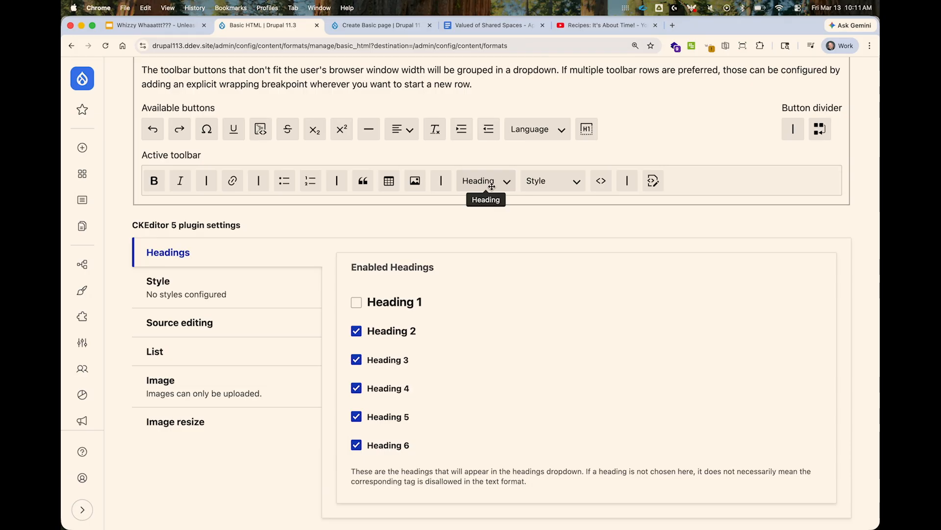
scroll(543, 339, down, 20)
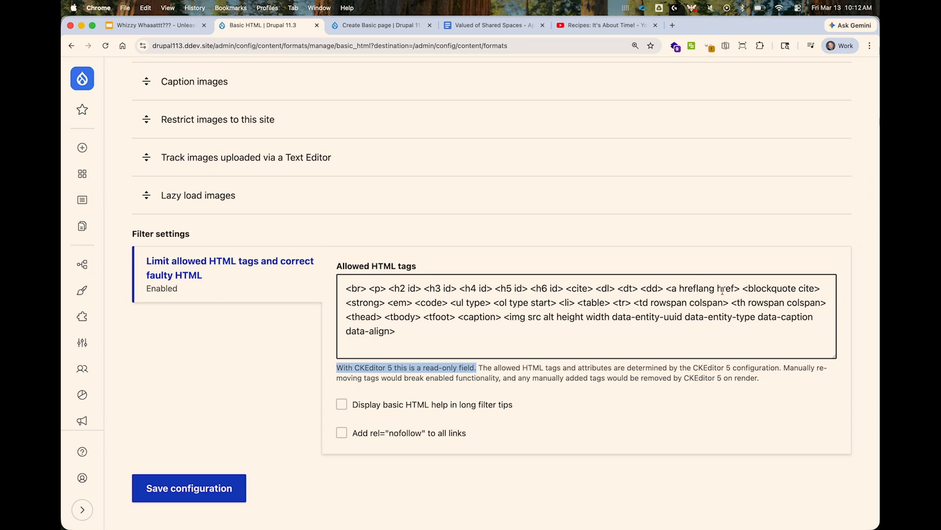
scroll(633, 290, up, 3)
scroll(634, 290, up, 15)
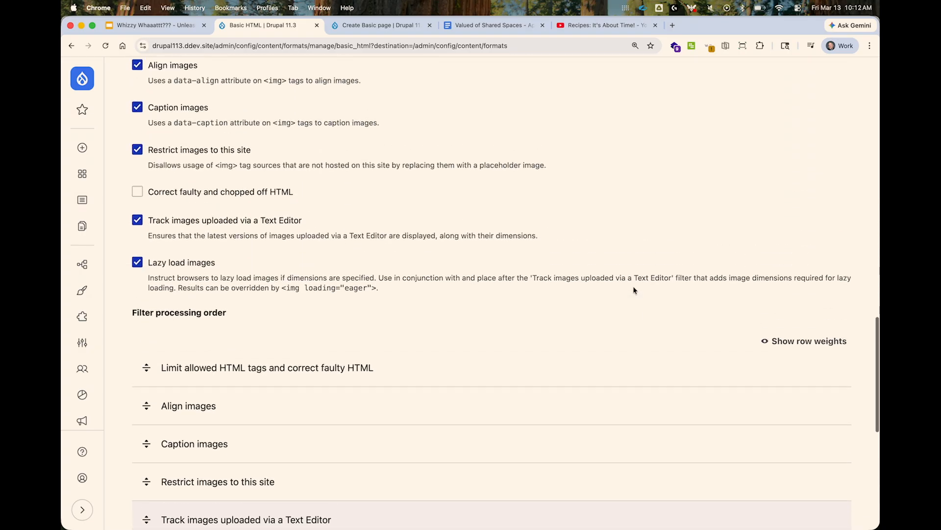
Try enabling Heading 1 in the Headings plugin settings and turn it back off.
scroll(634, 289, up, 5)
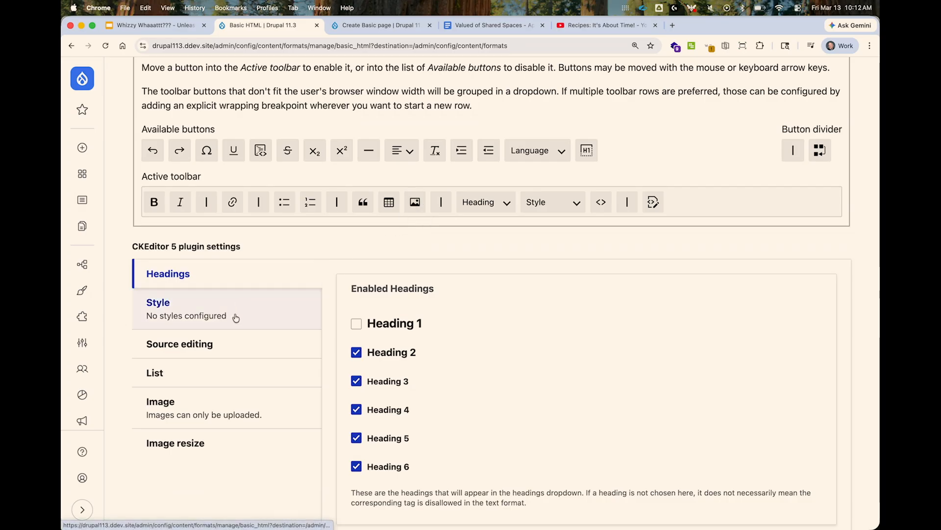
click(357, 323)
click(357, 324)
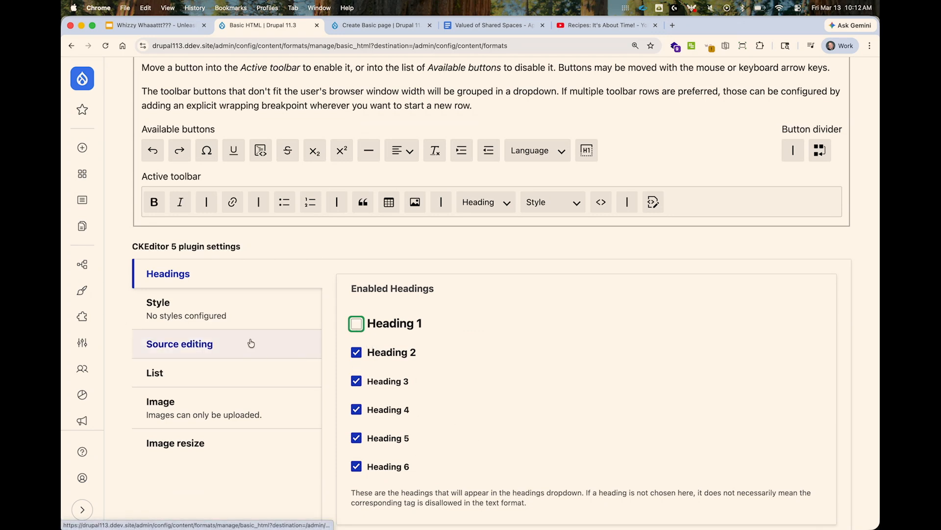
Define a style for tables in the Style plugin settings as table.fancy|Fancy Table.
click(255, 321)
click(394, 338)
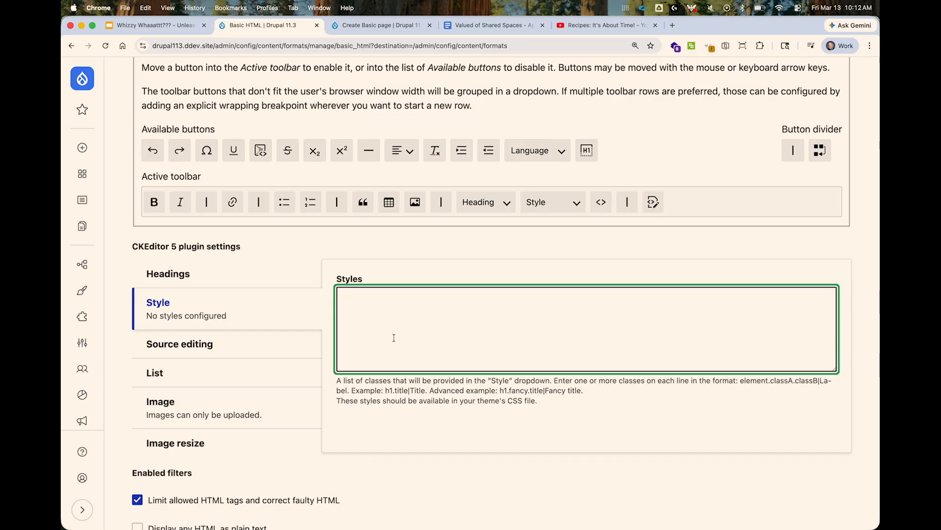
text(table.)
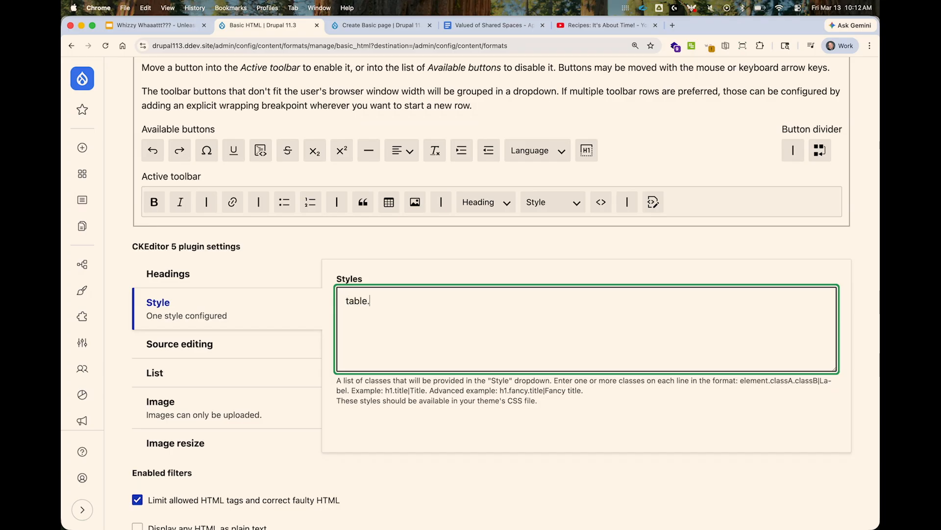
text(fancy|)
text(Fancy Table)
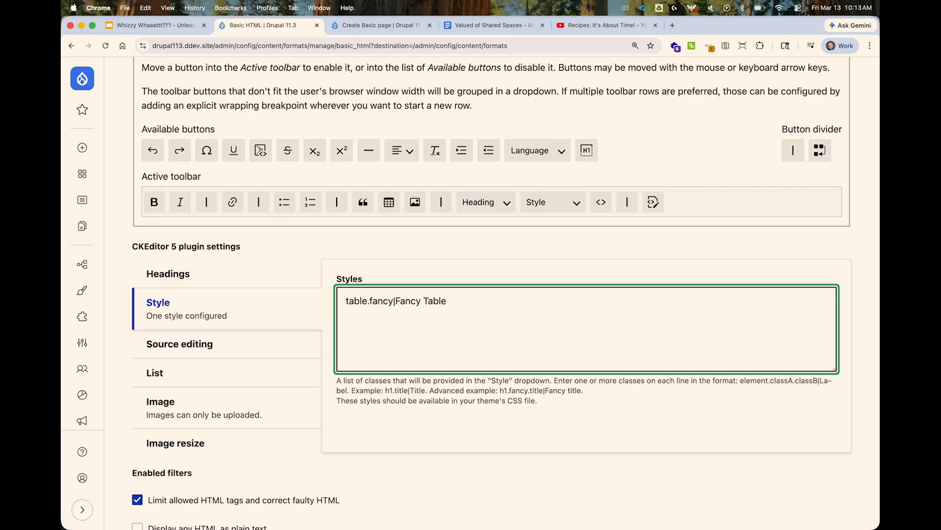
Add a second style for links on a new line as a.button|Button Link.
text(a.button)
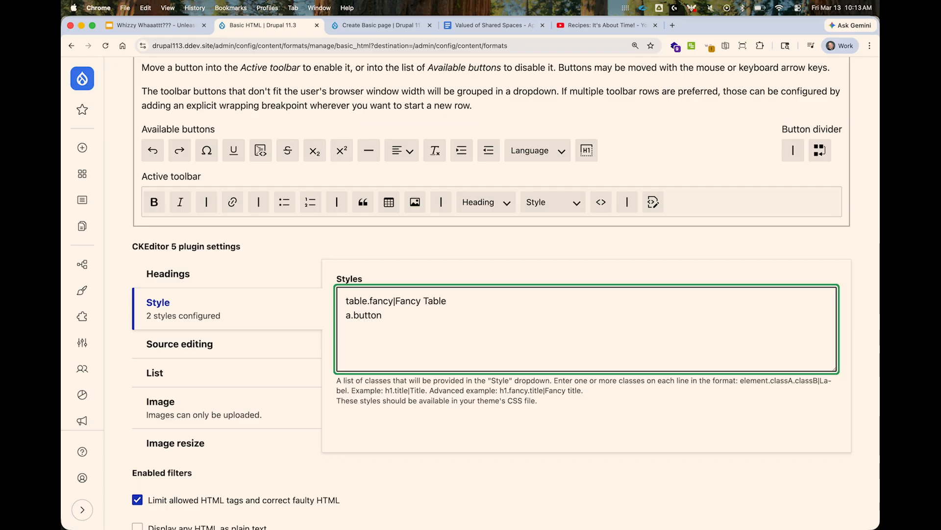
text(|Button Link)
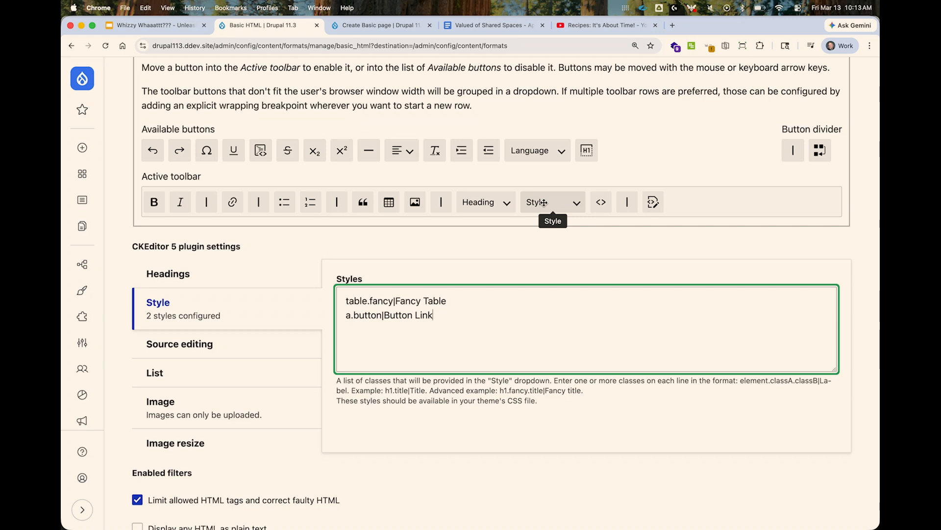
Try the button style without its leading a element and restore the element.
click(349, 315)
key(BackSpace)
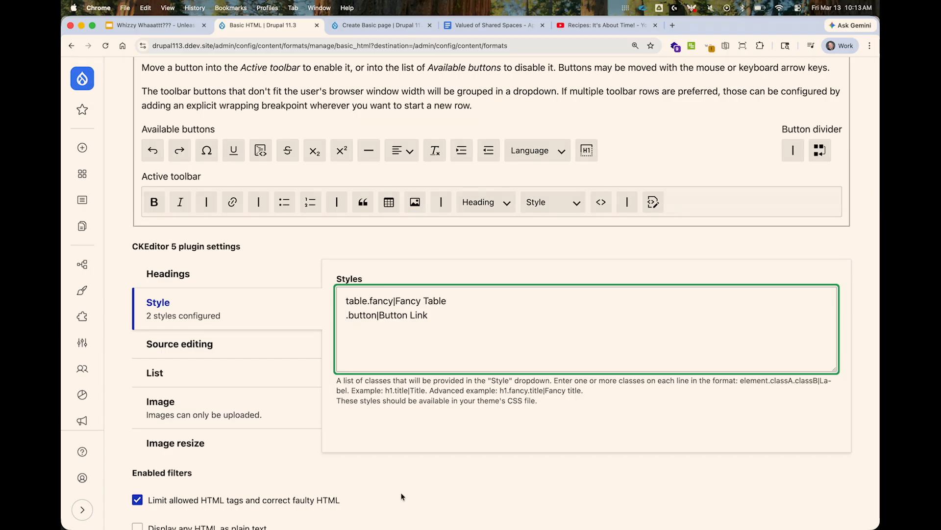
text(a)
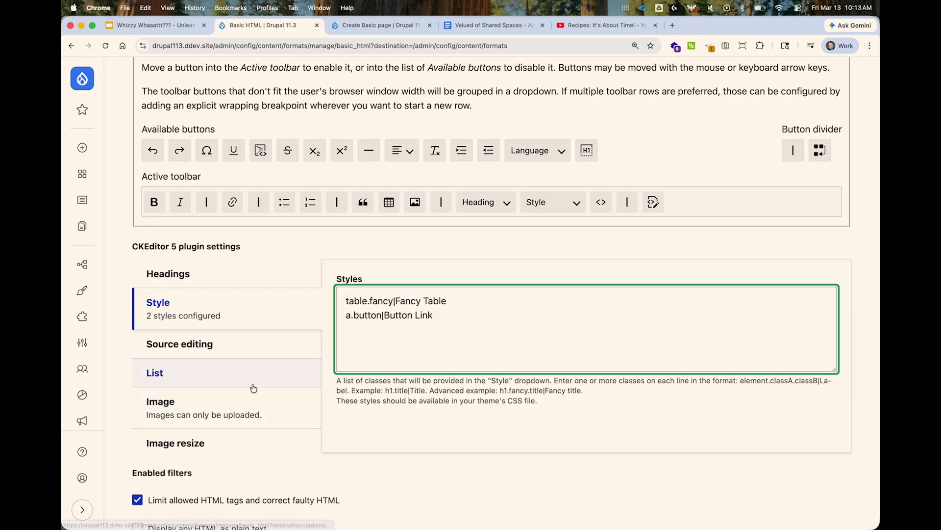
Try to add <table> to the Source editing plugin's manually editable HTML tags and save the configuration.
click(262, 357)
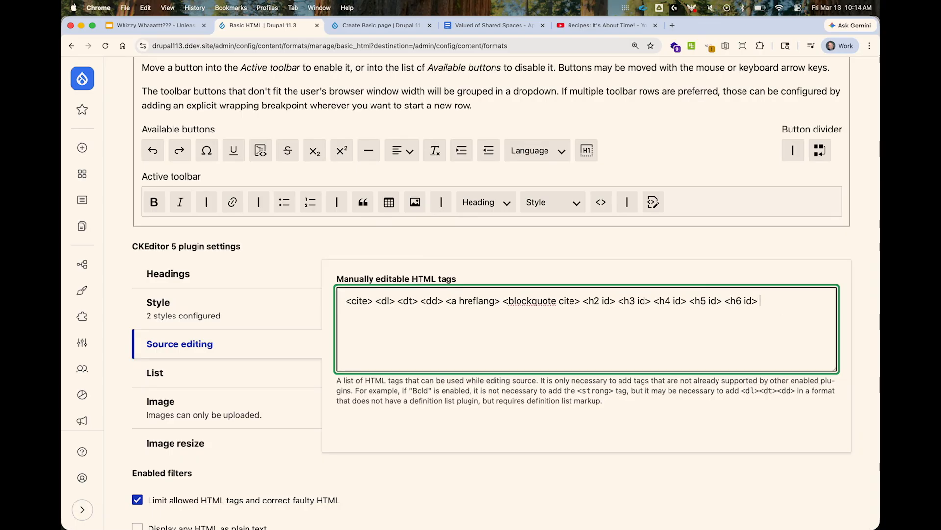
text(<table>)
scroll(618, 365, down, 20)
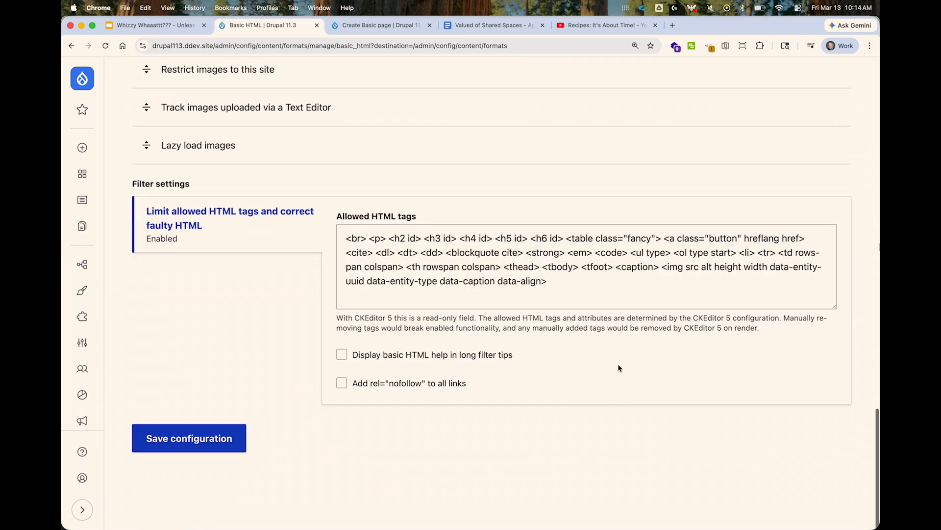
click(206, 462)
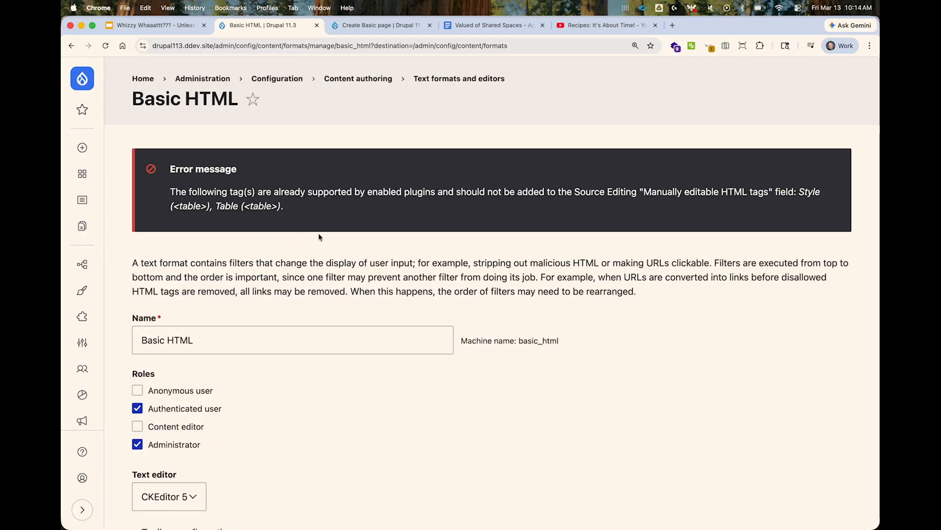
Remove <table> from the manually editable HTML tags and review the Allowed HTML tags filter setting.
scroll(349, 313, down, 10)
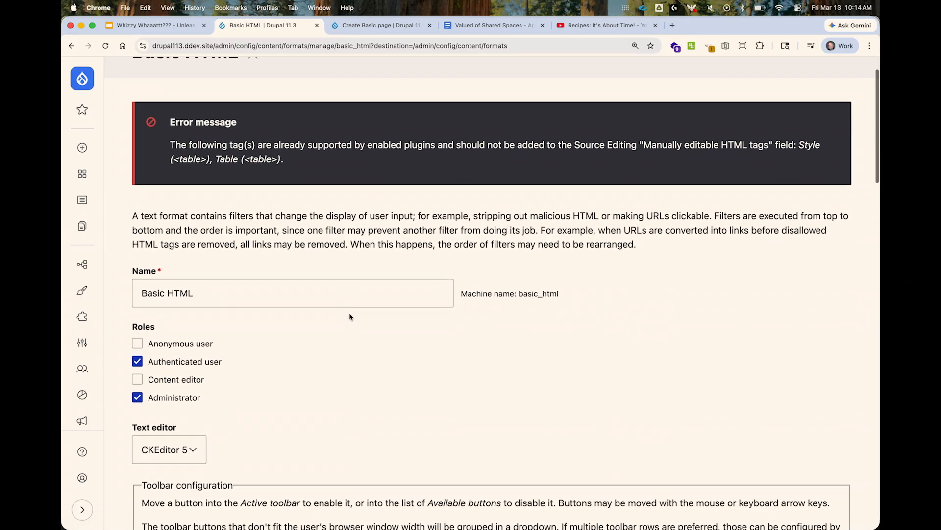
drag(800, 250, 758, 249)
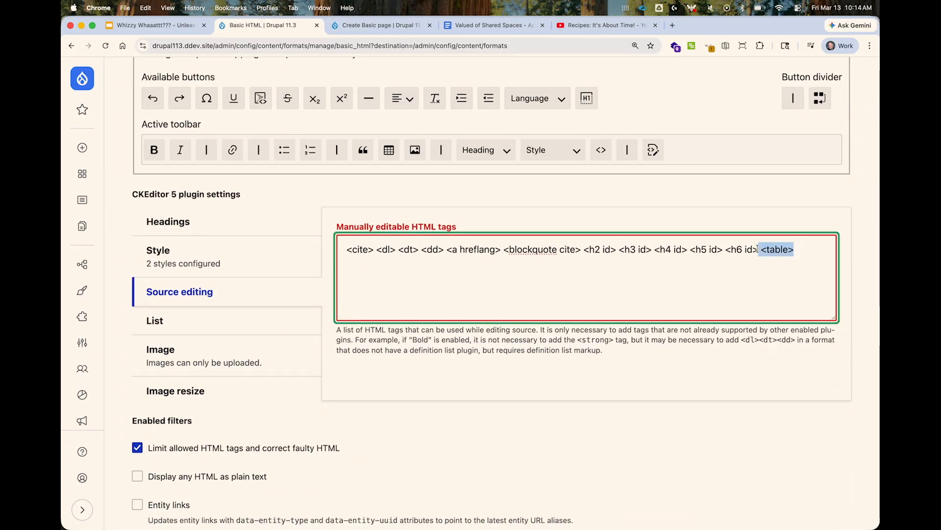
key(BackSpace)
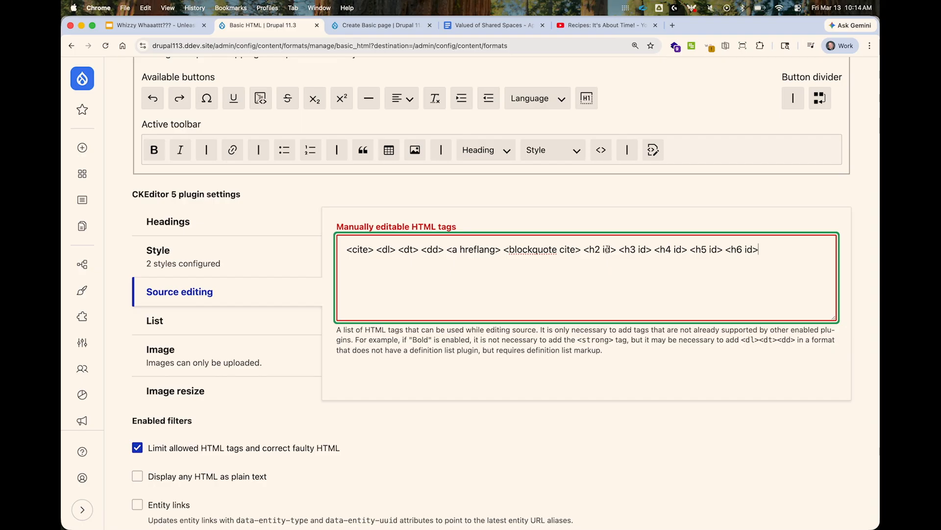
scroll(581, 337, down, 20)
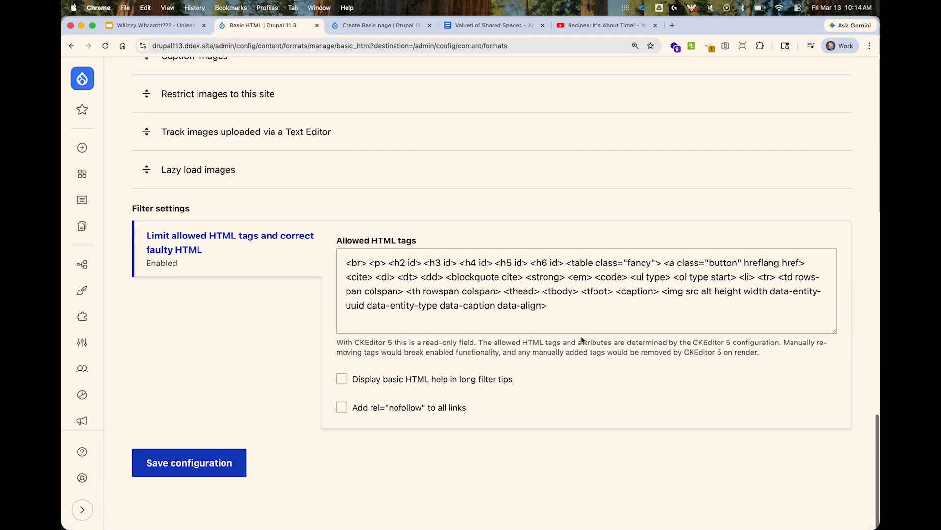
Examine the List, Image and Image resize plugin settings of the Basic HTML format.
scroll(539, 272, up, 20)
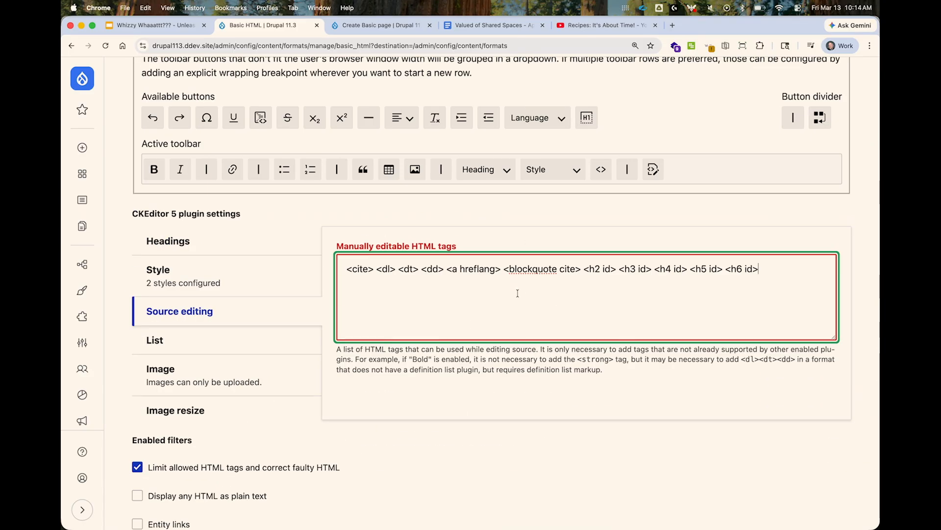
click(303, 343)
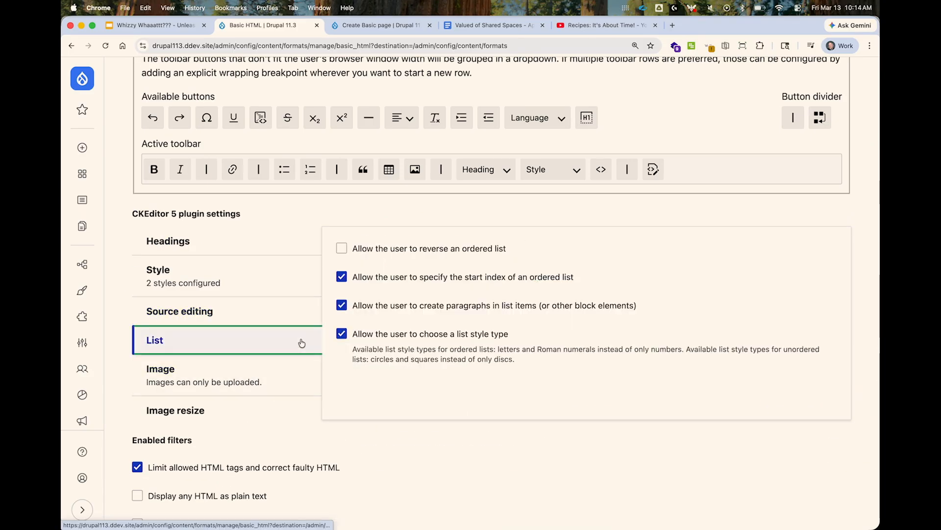
click(309, 339)
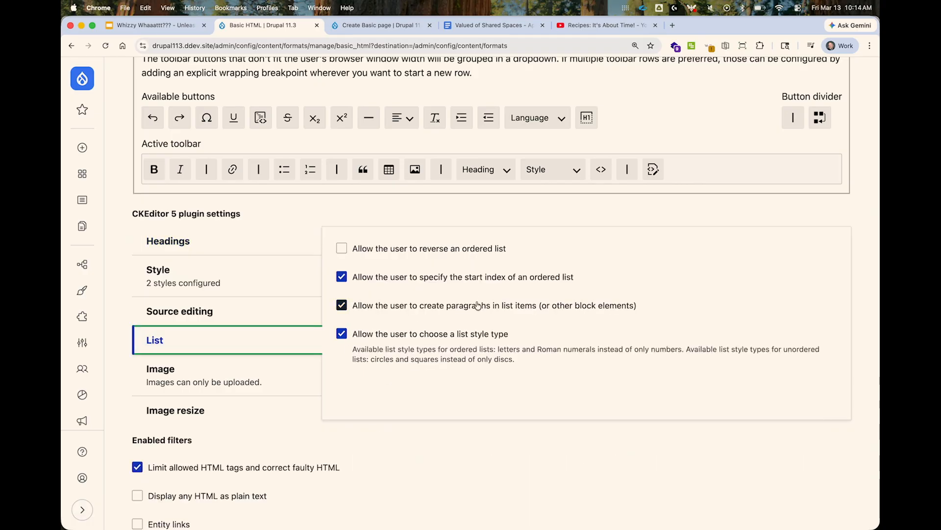
click(278, 373)
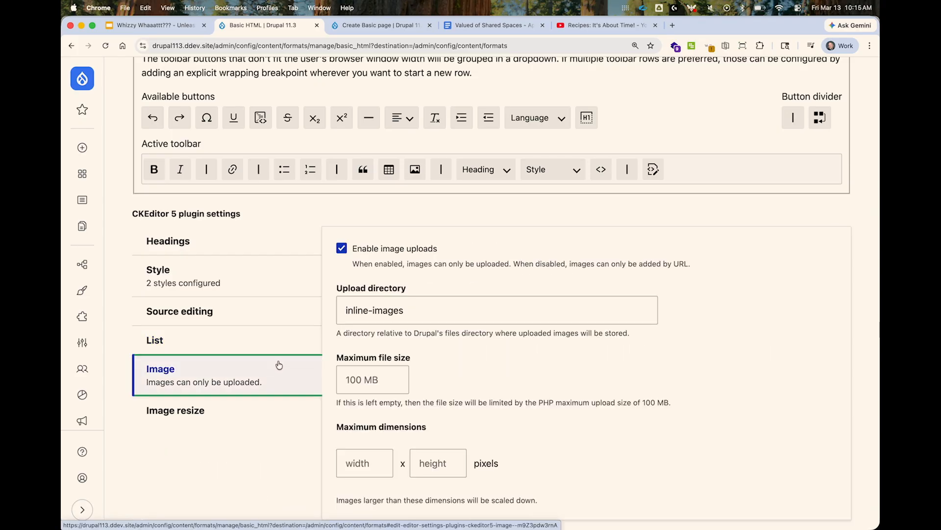
click(373, 305)
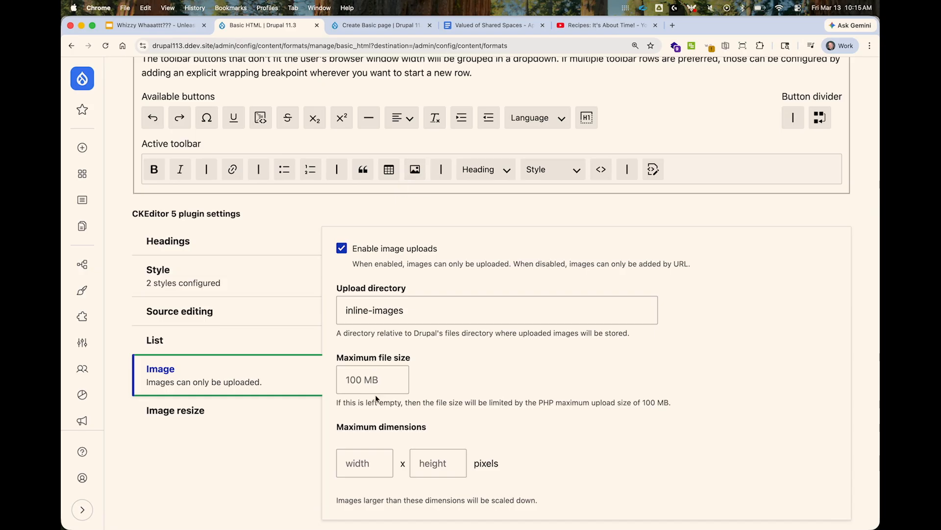
scroll(375, 398, down, 3)
click(278, 352)
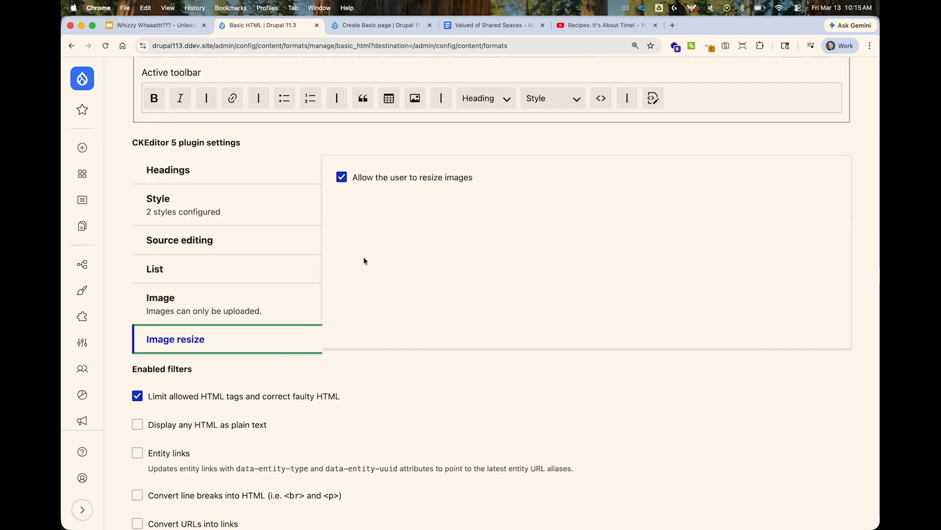
Examine the enabled filters, the filter processing order and the filter settings of the Basic HTML format.
scroll(364, 257, down, 5)
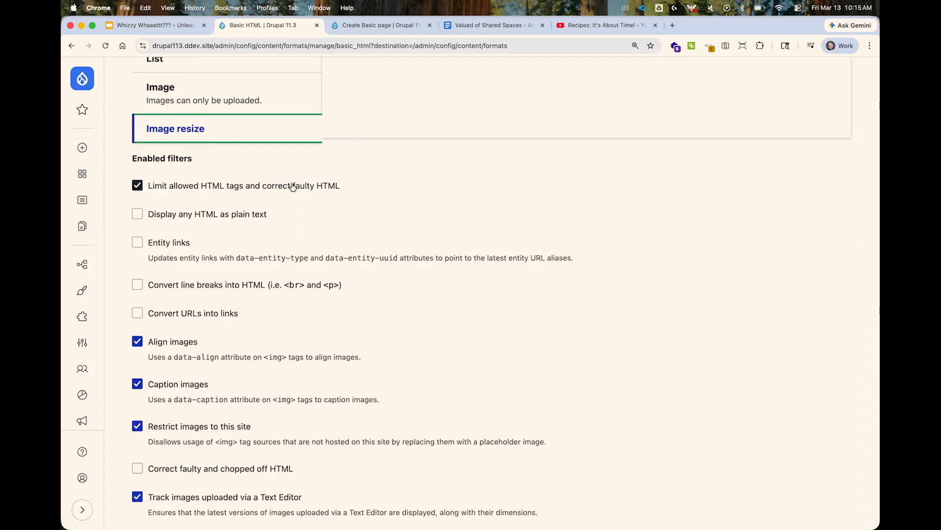
scroll(307, 196, down, 3)
scroll(307, 195, down, 1)
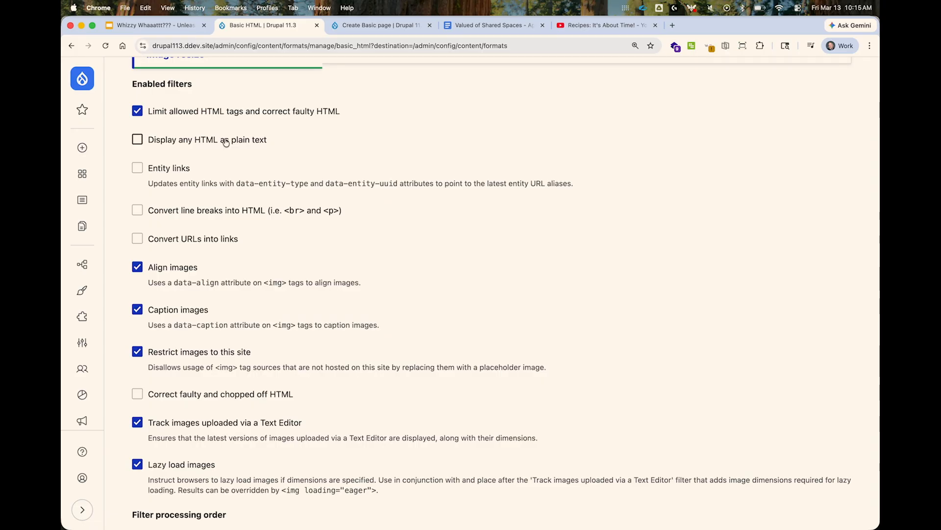
scroll(277, 309, down, 6)
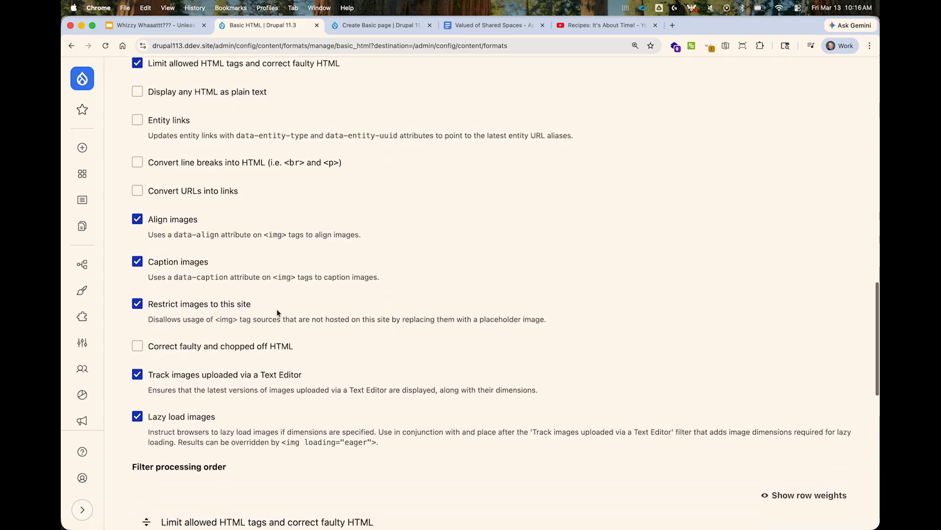
scroll(276, 311, down, 1)
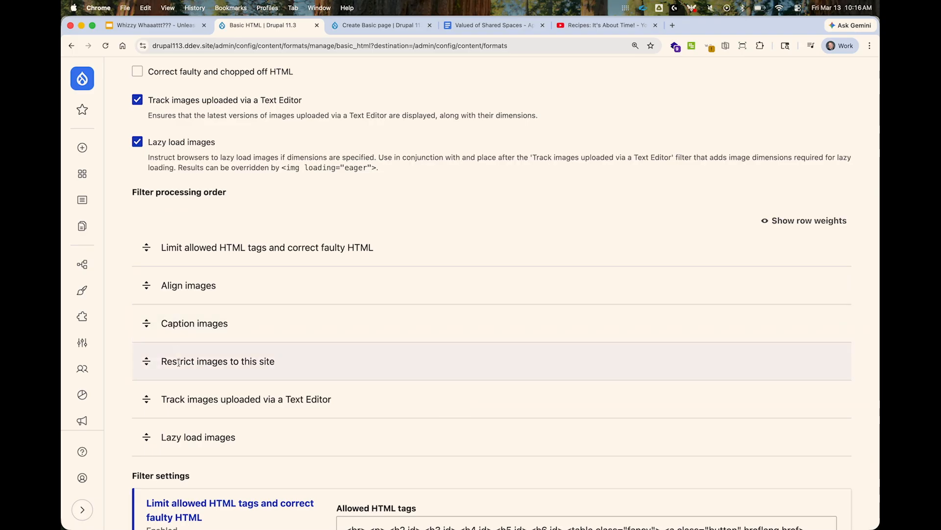
scroll(261, 416, down, 5)
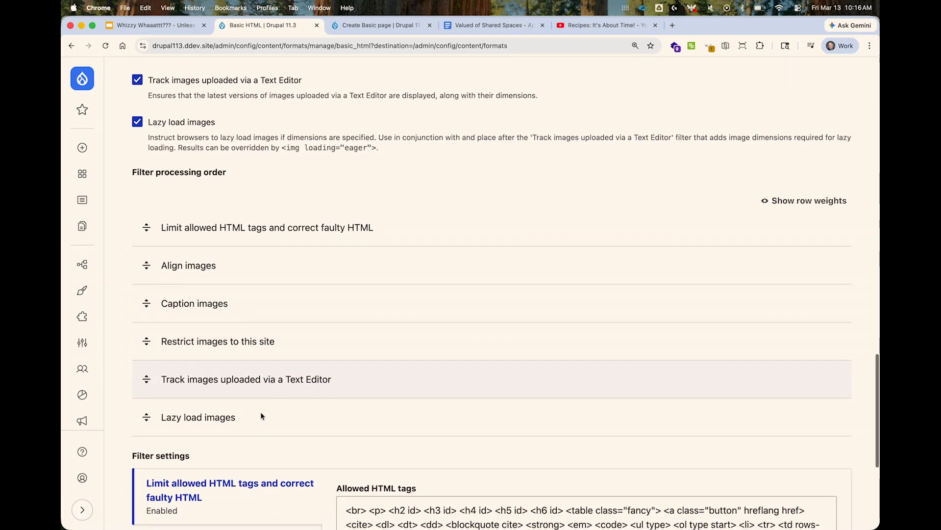
Save the Basic HTML text format configuration.
scroll(261, 415, down, 4)
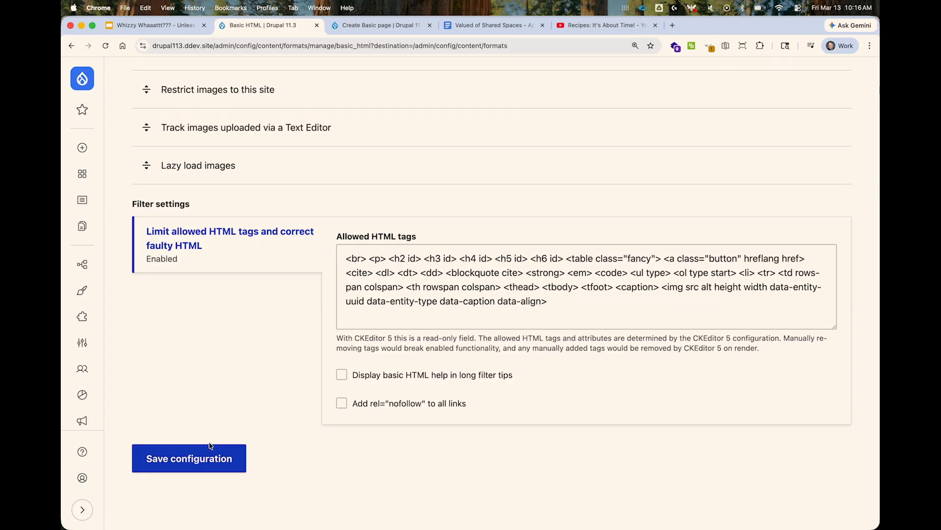
click(197, 458)
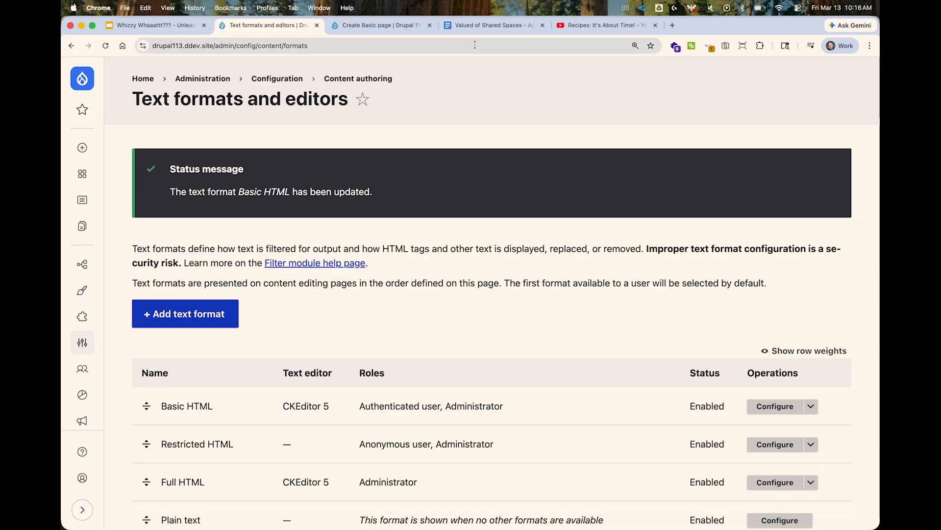
Reload the Create Basic page form and paste the copied shared-spaces article into the Body using the Basic HTML format.
click(475, 27)
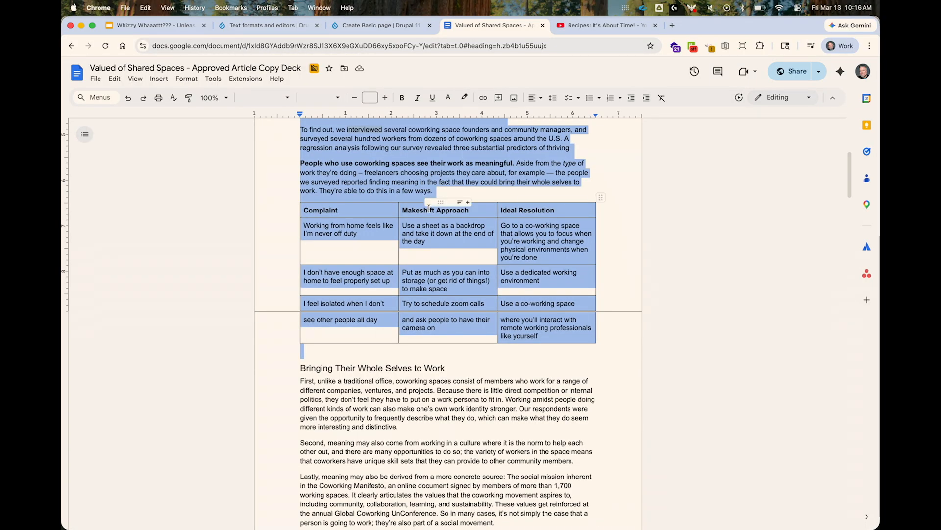
click(369, 27)
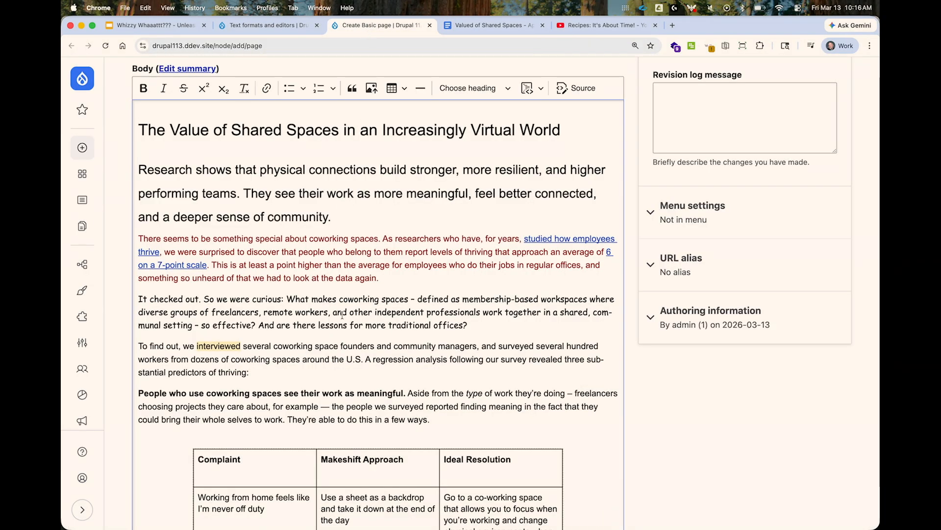
key(super+r)
click(319, 249)
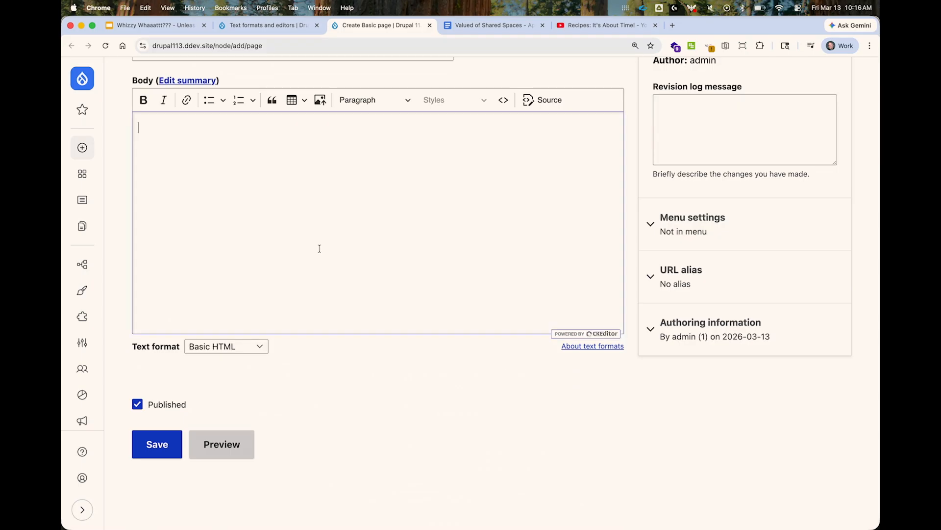
key(super+v)
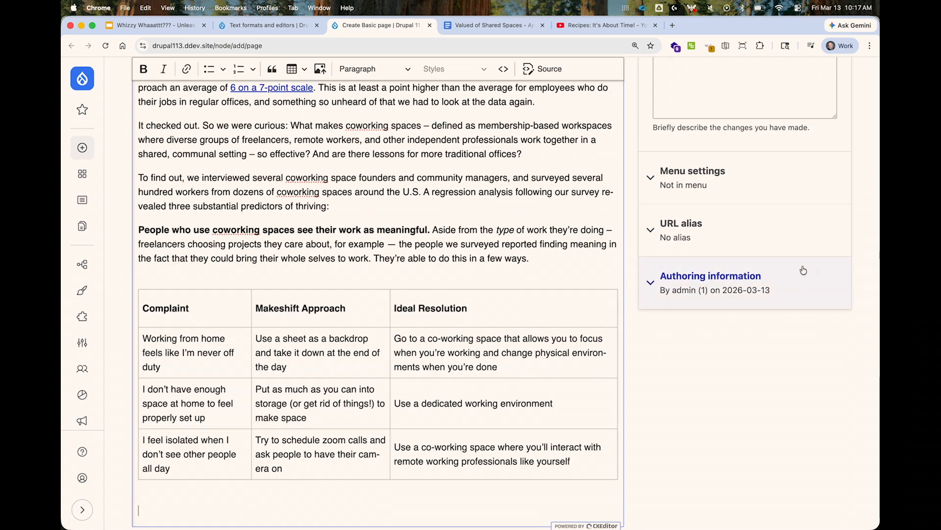
Title the basic page "Test Page" and save it.
scroll(546, 236, up, 5)
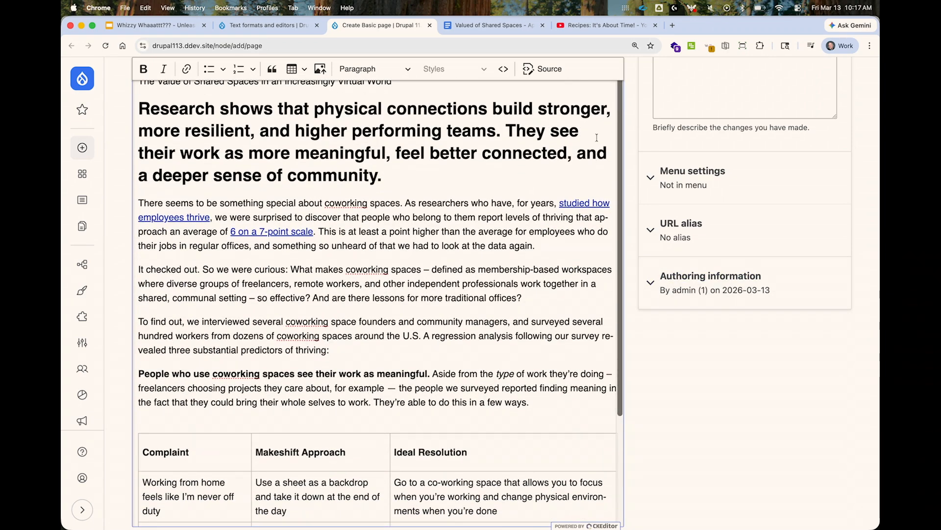
scroll(540, 157, up, 10)
click(425, 178)
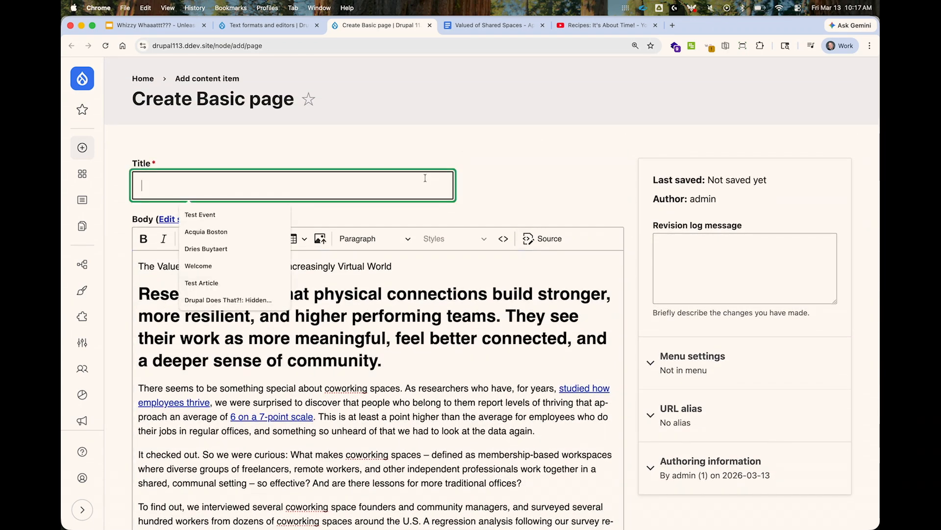
text(Test )
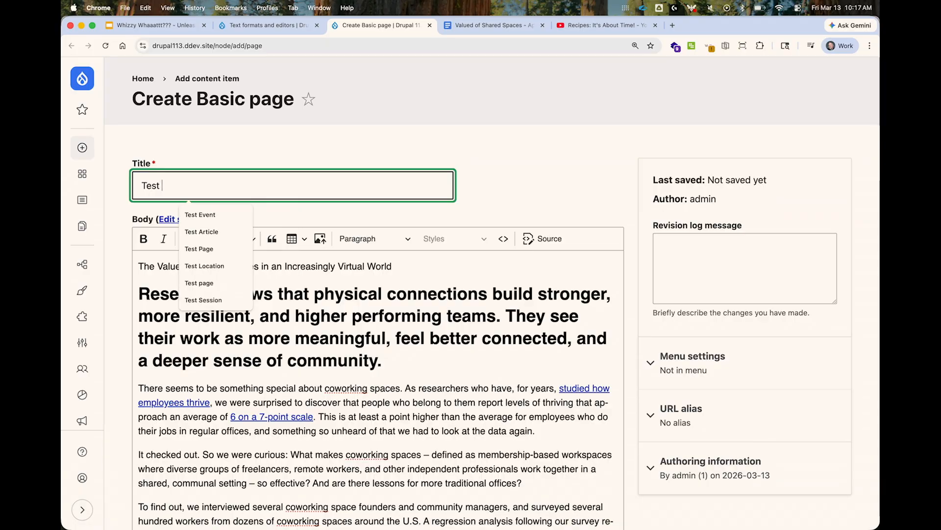
text(Page)
key(Return)
Examine how the pasted headings, paragraphs and table render on the published Test Page.
scroll(410, 298, down, 12)
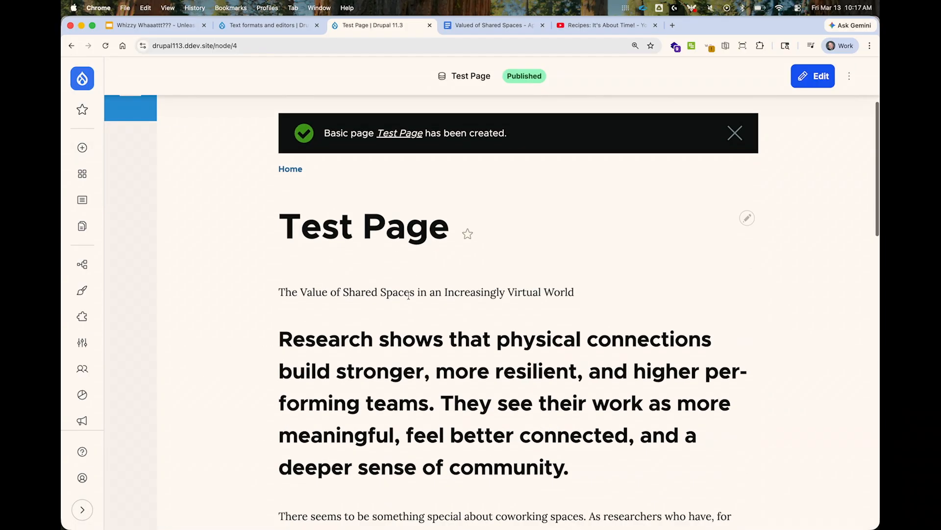
scroll(410, 298, down, 6)
scroll(410, 298, up, 6)
scroll(410, 298, down, 5)
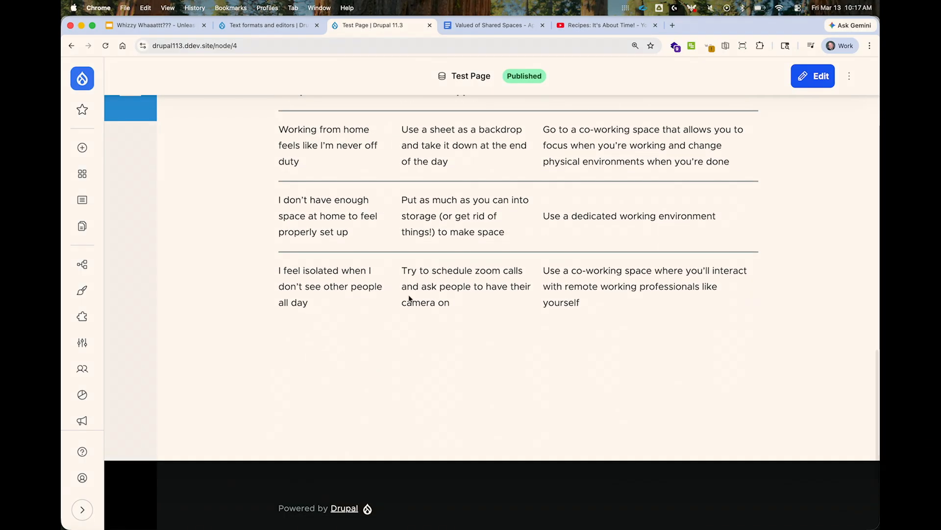
scroll(409, 298, up, 15)
scroll(409, 298, up, 3)
scroll(388, 255, down, 10)
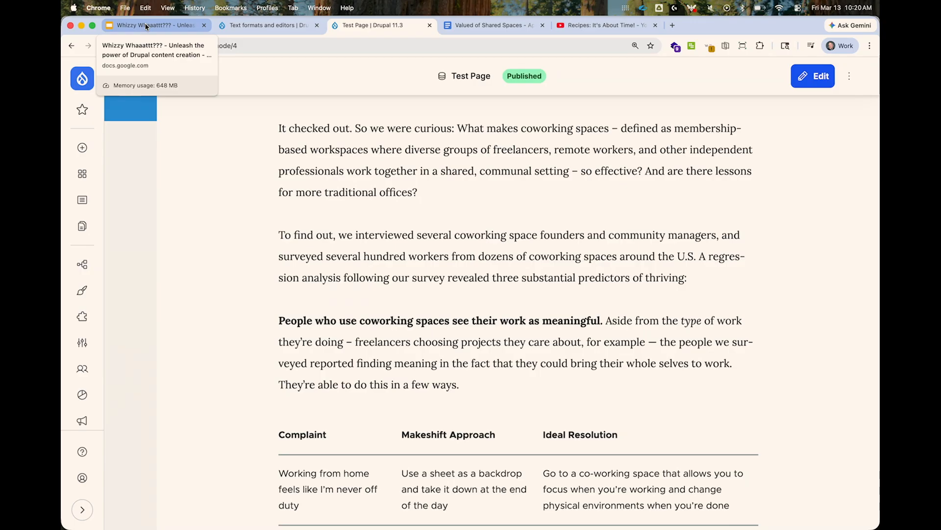
Switch to the Google Slides presentation and advance the full-screen slideshow to "The Impact of Text Formats".
click(146, 27)
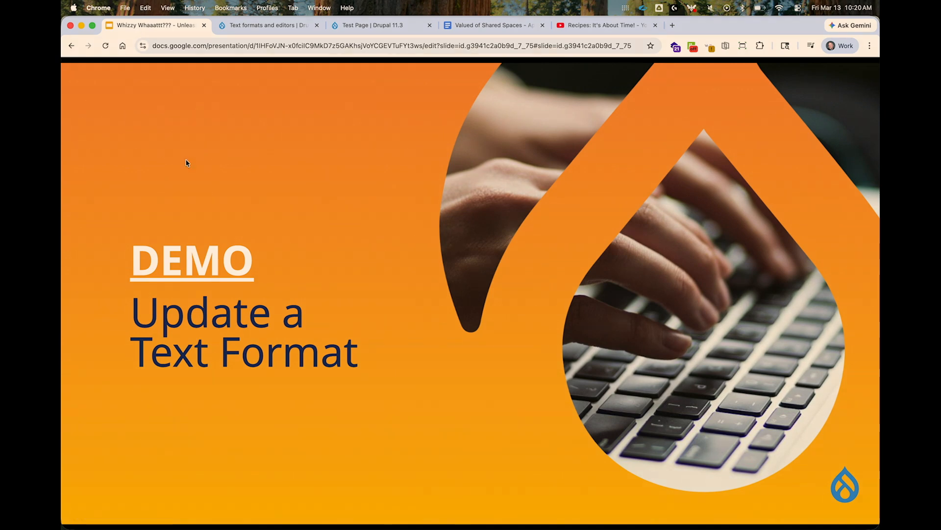
click(208, 162)
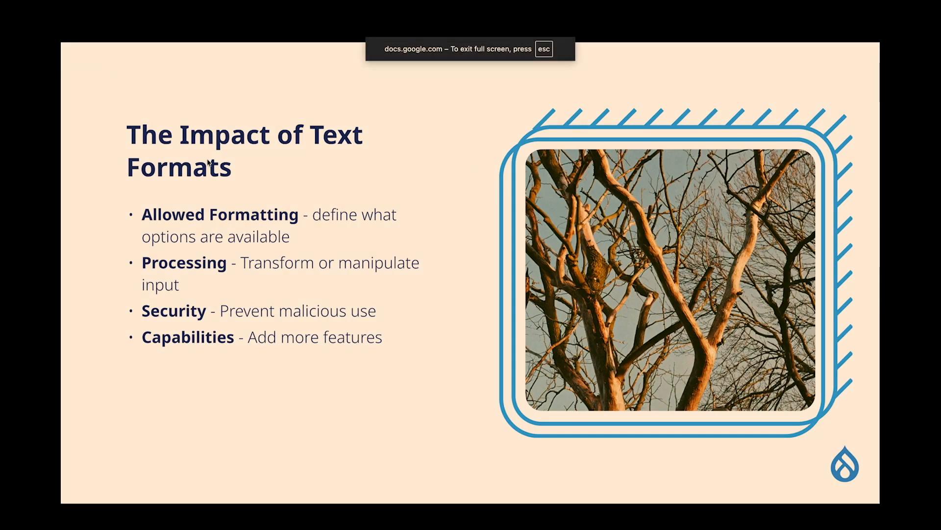
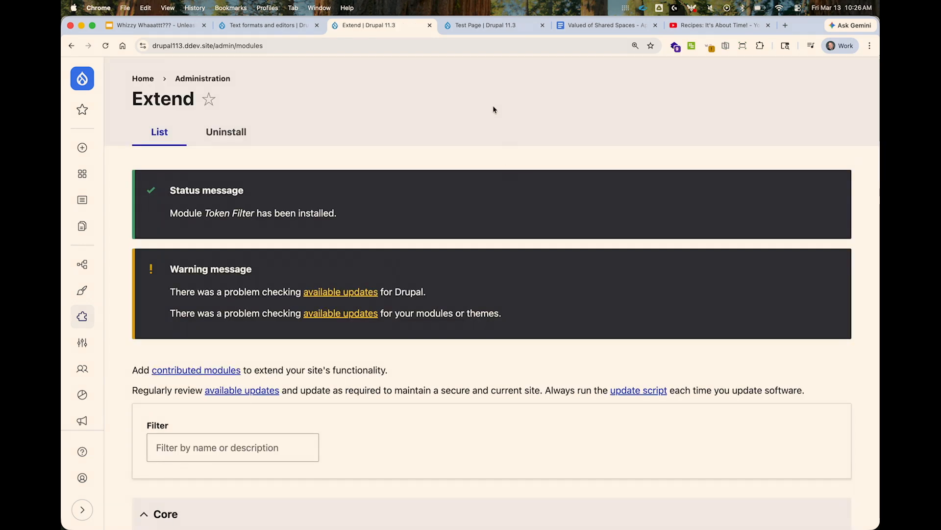
Open the Basic HTML text format's configuration and add the Token Browser button to the active toolbar just before Source.
click(268, 27)
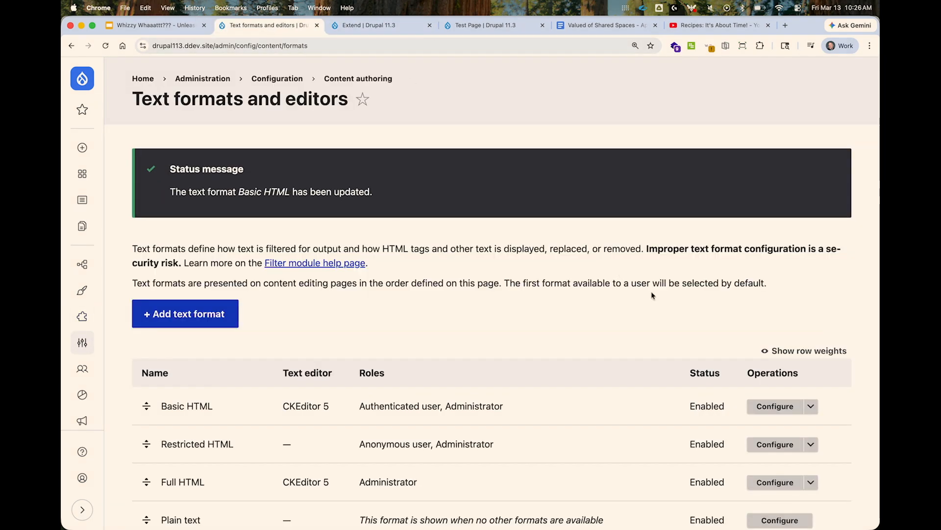
click(787, 414)
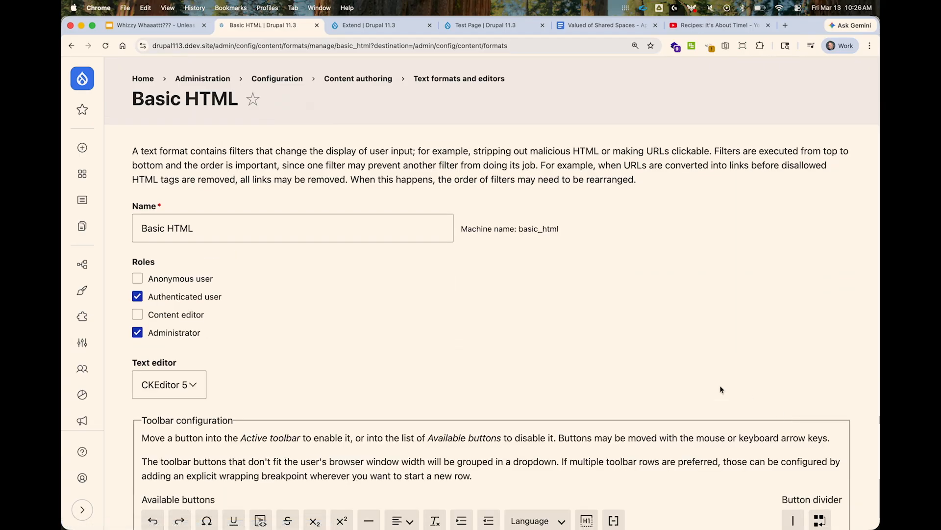
scroll(693, 380, down, 5)
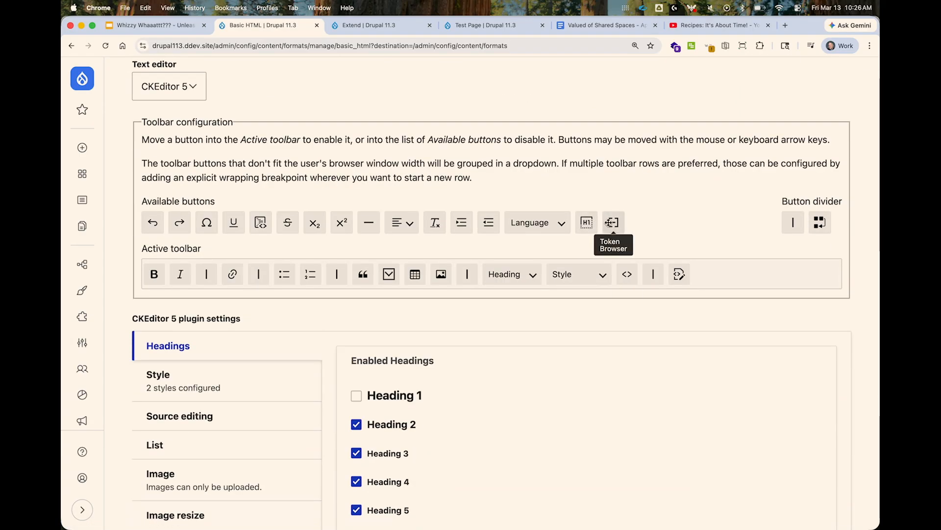
drag(613, 222, 678, 274)
Enable the "Replaces global and entity tokens with their values" filter for the Basic HTML format.
scroll(640, 363, down, 2)
scroll(640, 363, down, 4)
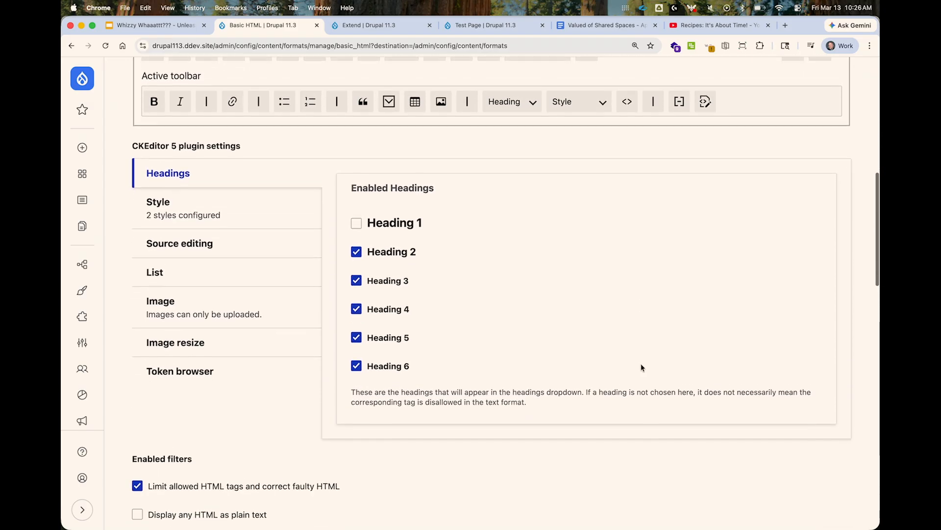
scroll(640, 364, down, 10)
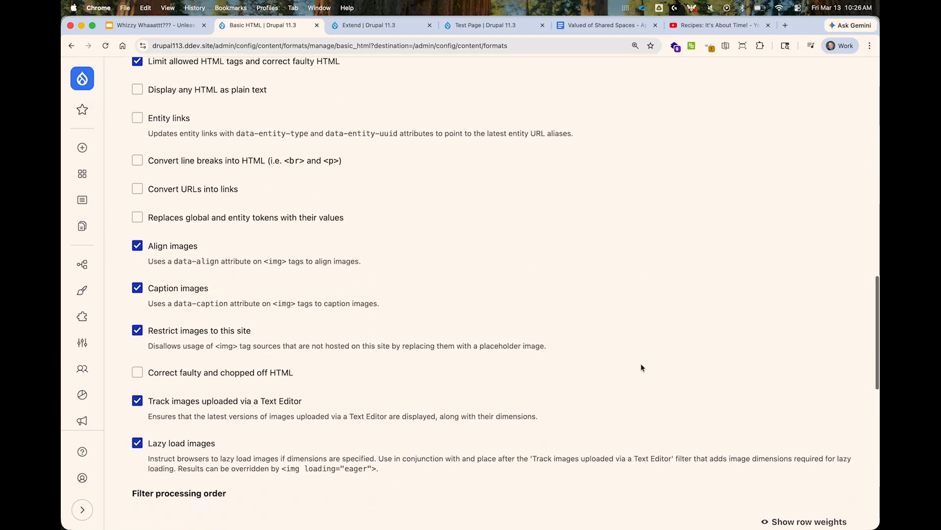
scroll(641, 364, up, 1)
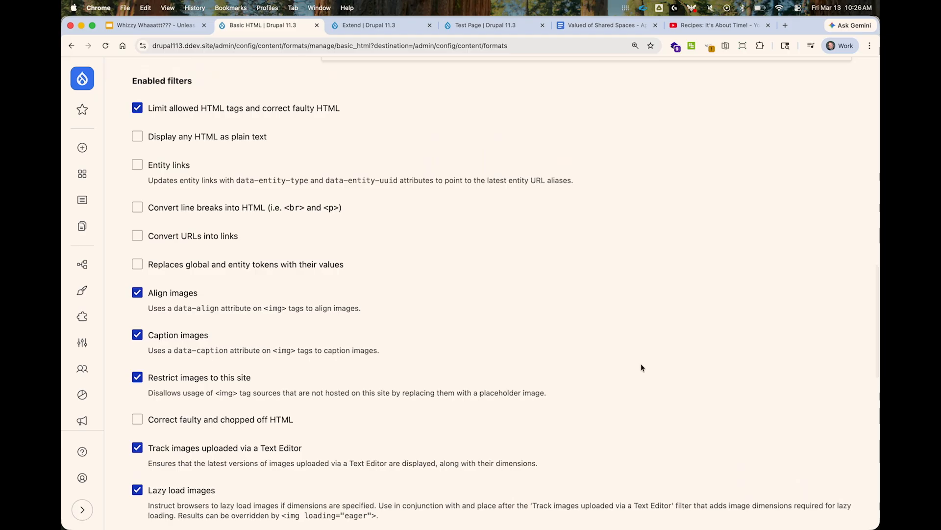
click(300, 267)
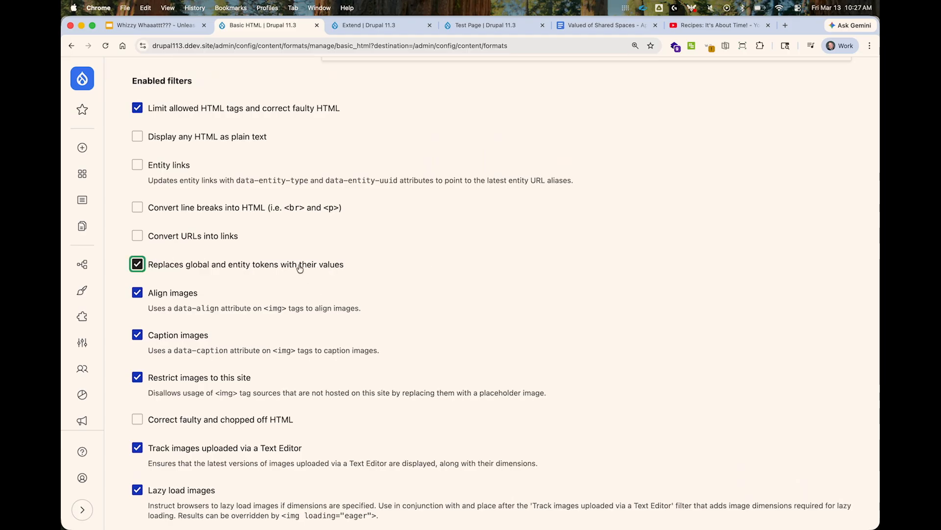
Restrict the Token browser plugin to the Current page and Nodes token types, and save the text format configuration.
scroll(347, 295, up, 7)
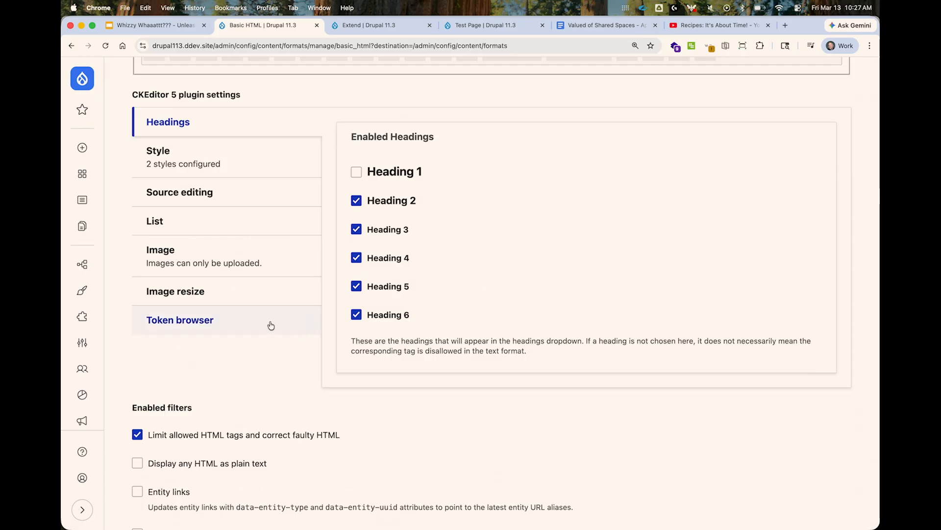
click(271, 326)
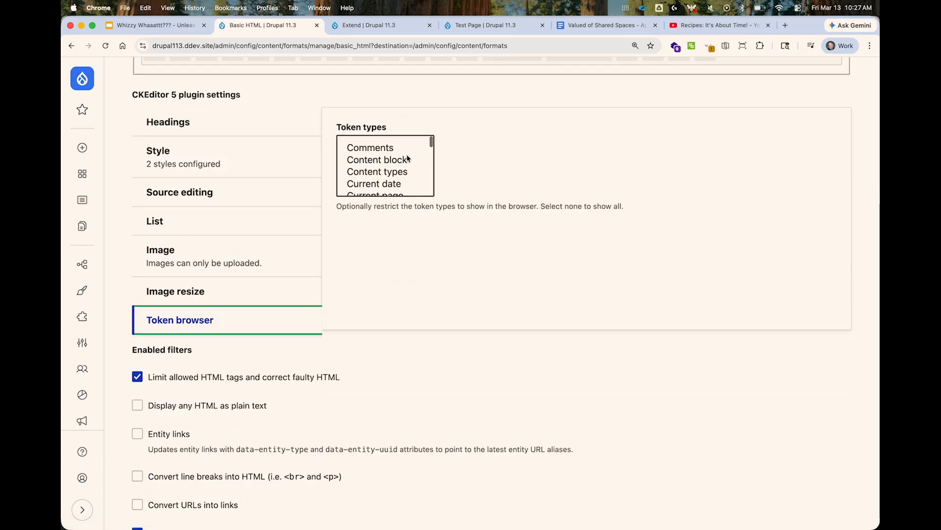
scroll(407, 158, down, 5)
scroll(407, 158, up, 2)
scroll(407, 158, down, 2)
scroll(407, 154, up, 2)
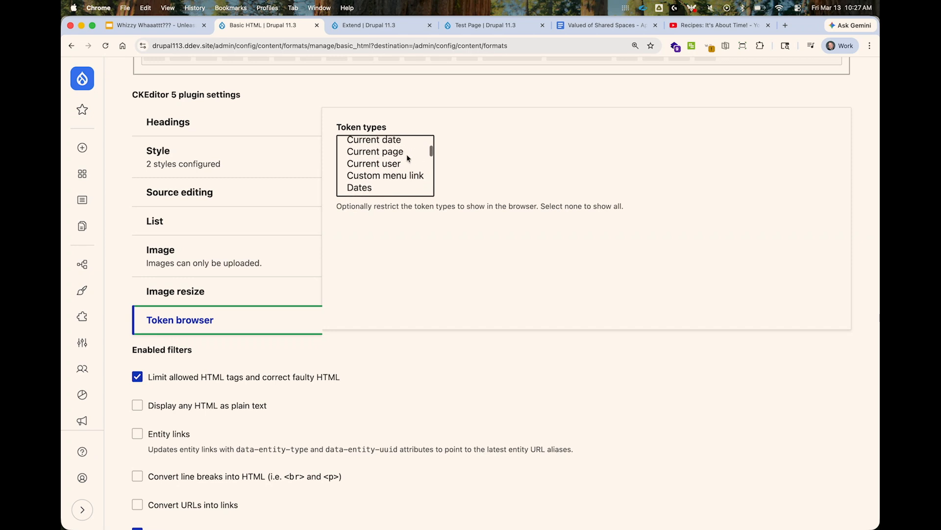
click(405, 152)
scroll(402, 169, down, 5)
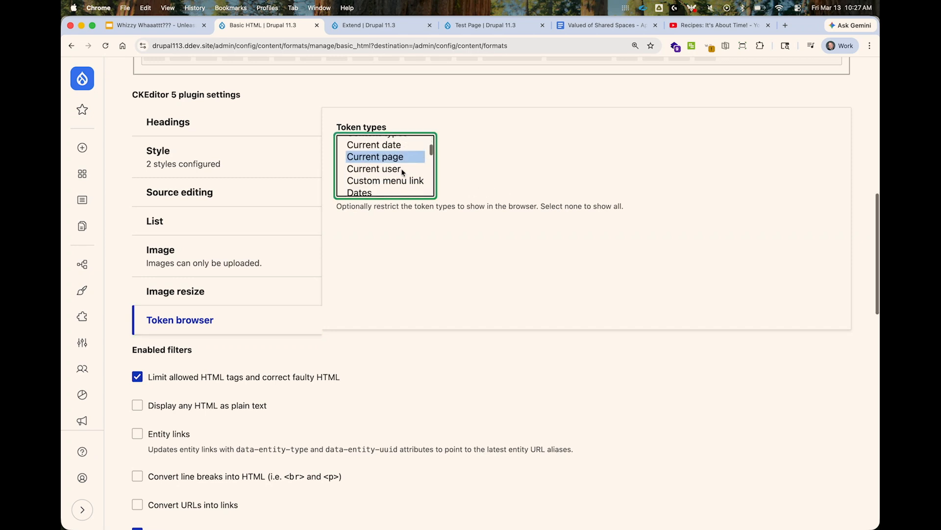
scroll(401, 168, down, 2)
super+click(395, 169)
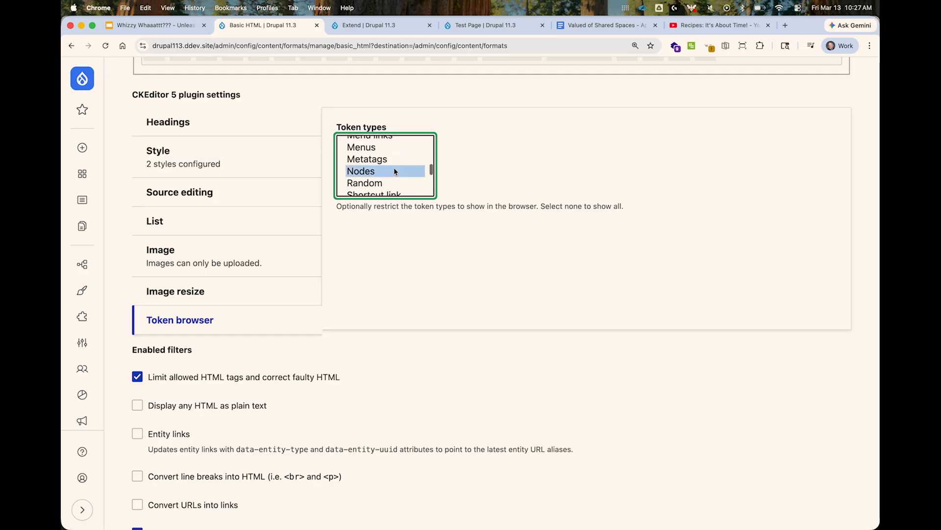
scroll(463, 265, down, 10)
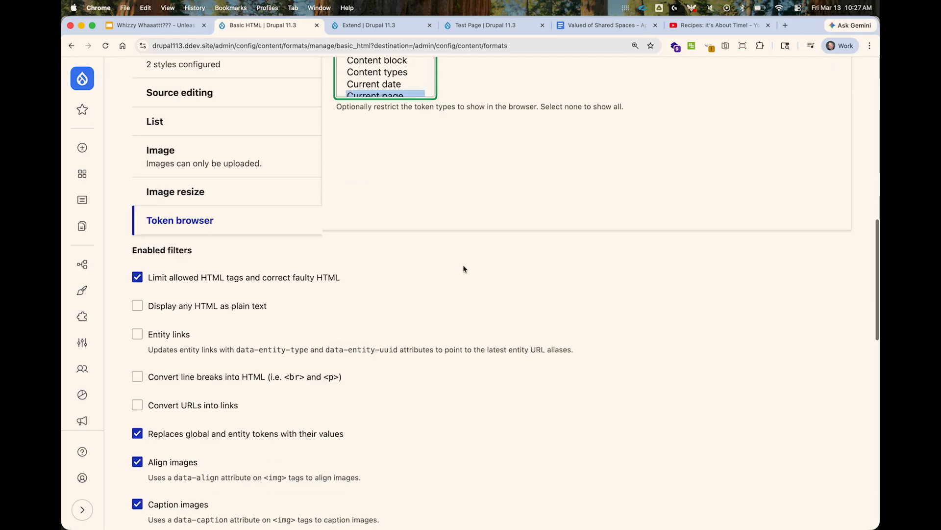
scroll(464, 266, down, 4)
key(Return)
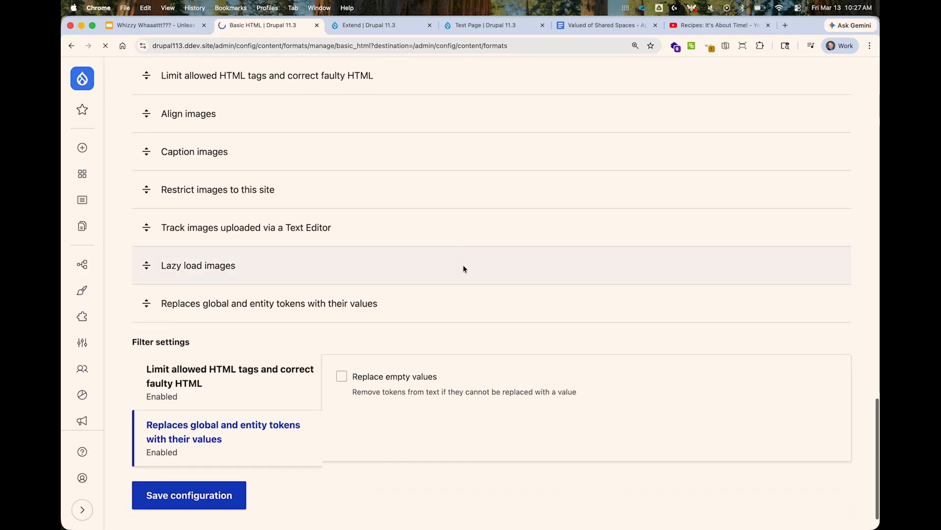
Reload Test Page, open it for editing, and add the paragraph "We hope you like this" after the one ending "traditional offices?".
click(483, 25)
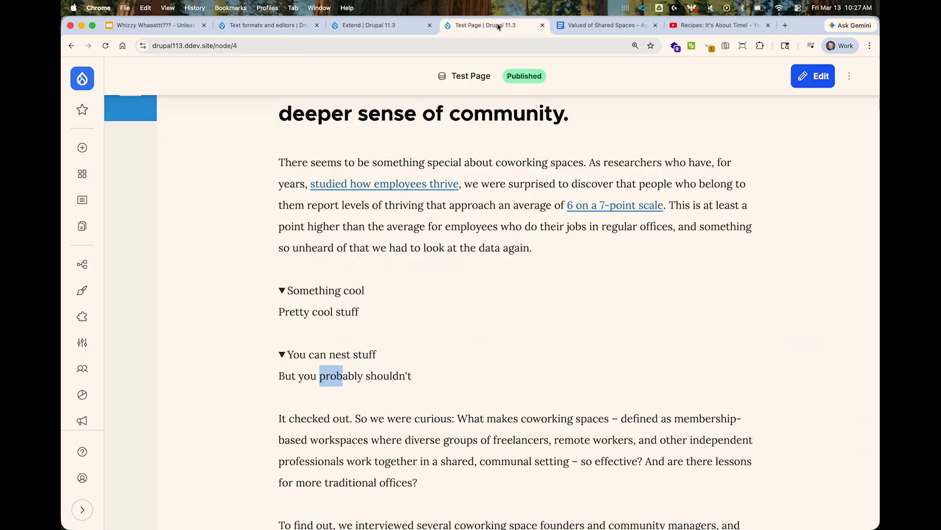
key(super+r)
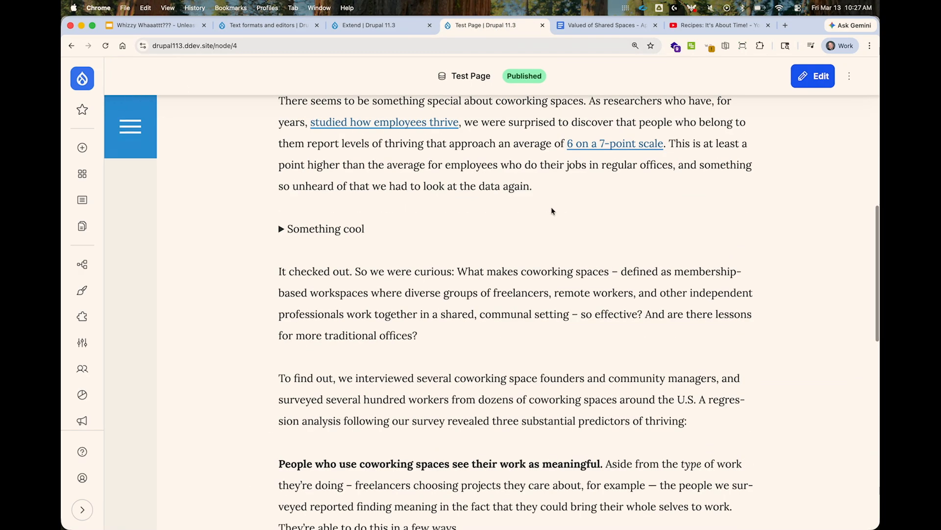
click(812, 72)
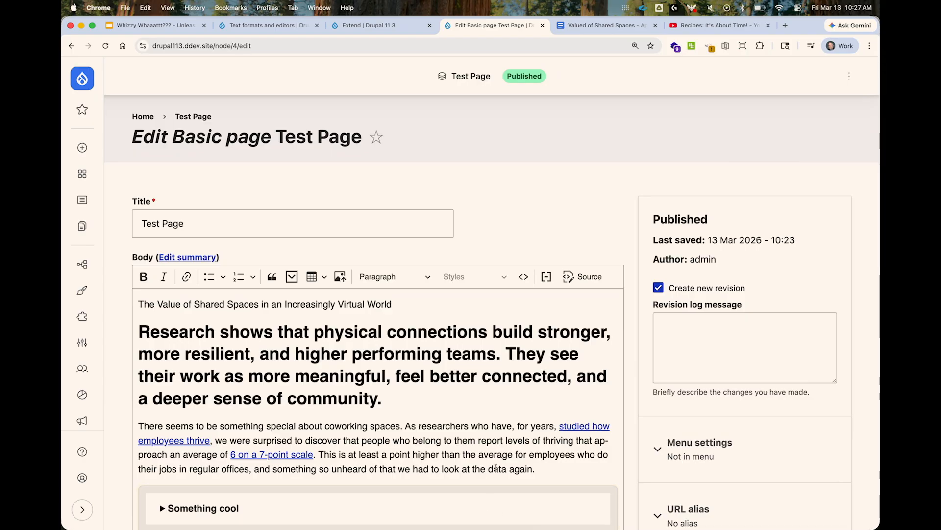
scroll(496, 469, down, 5)
click(540, 366)
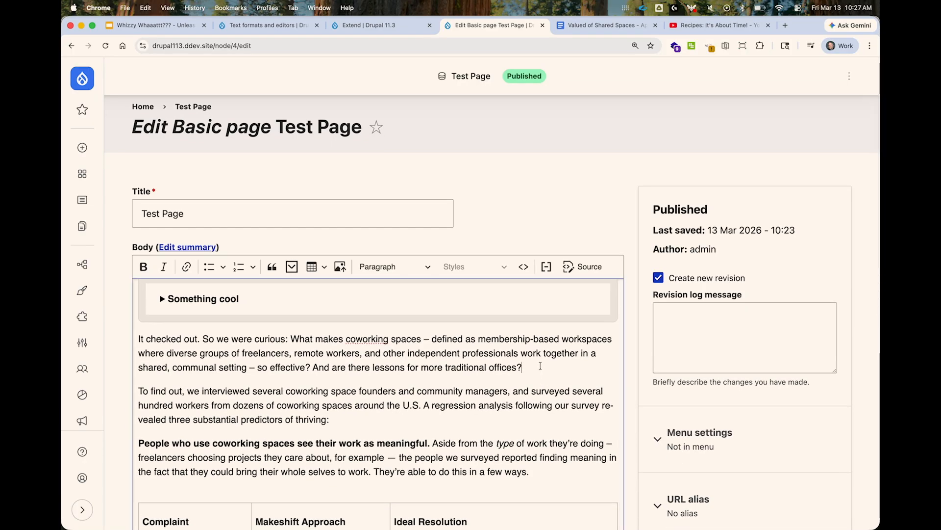
key(Return)
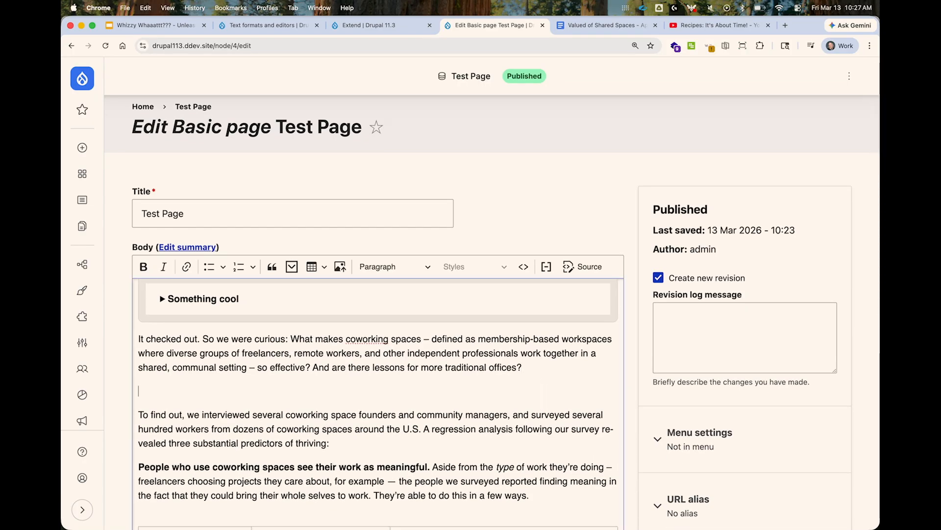
text(We hope)
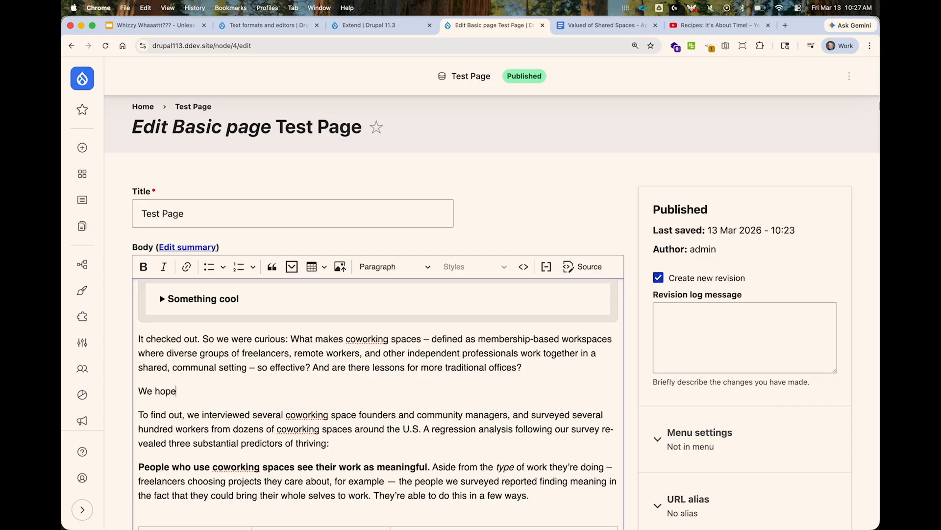
text( you like ths)
key(BackSpace)
text(is)
Insert the [current-page:title] token after "We hope you like this" and remove the stray "current-page" text.
click(546, 266)
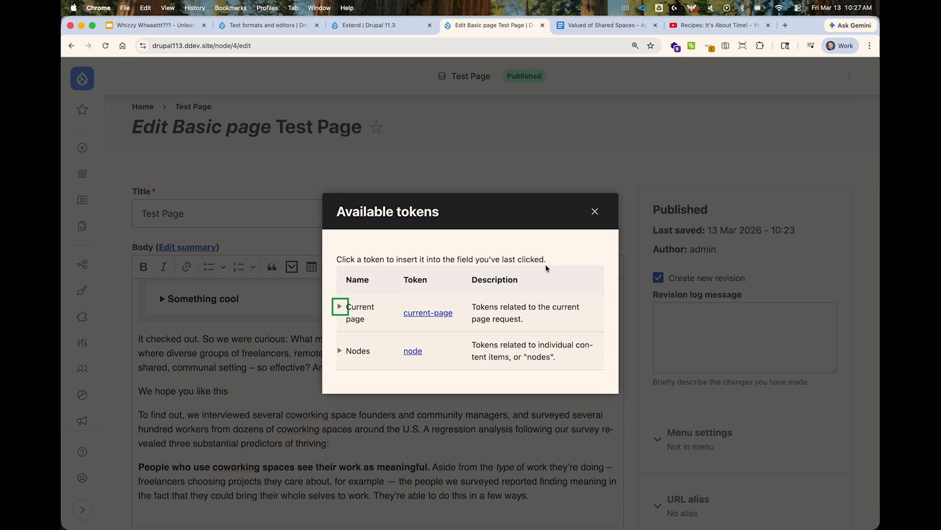
click(428, 313)
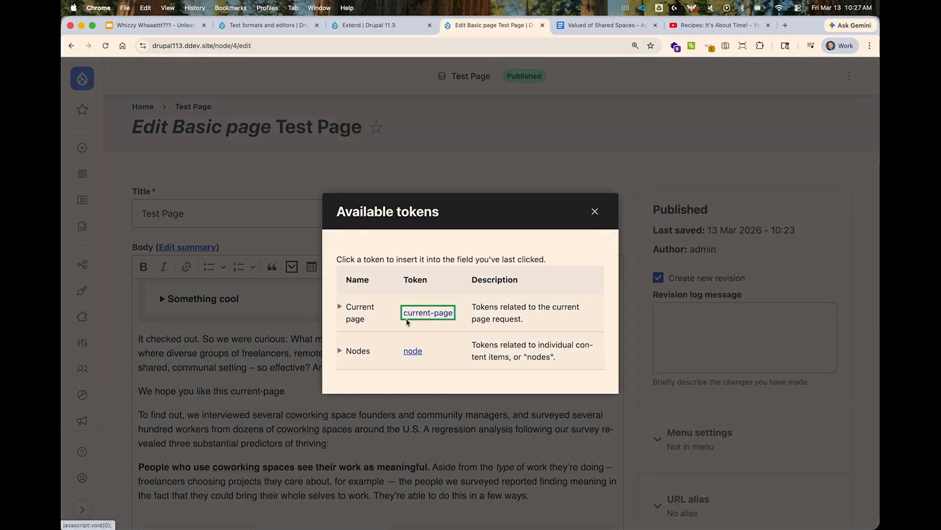
click(339, 306)
scroll(436, 419, down, 5)
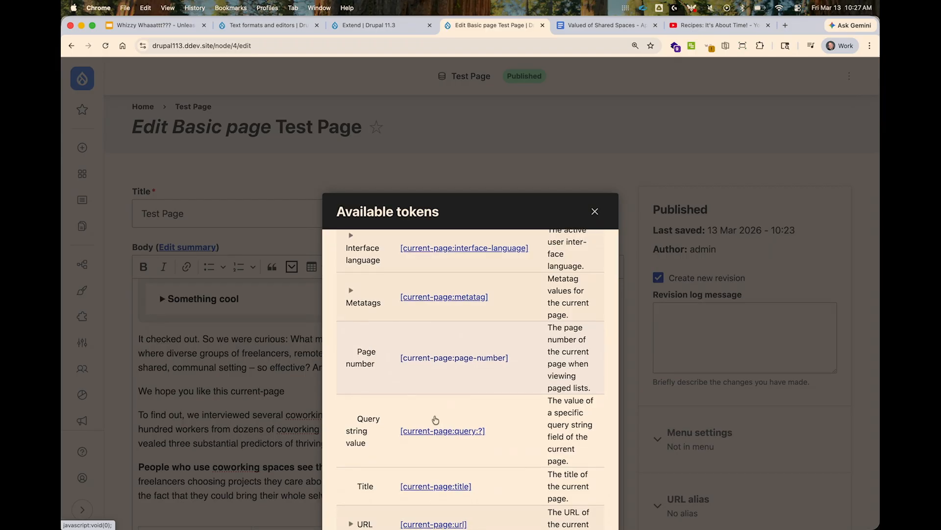
click(427, 488)
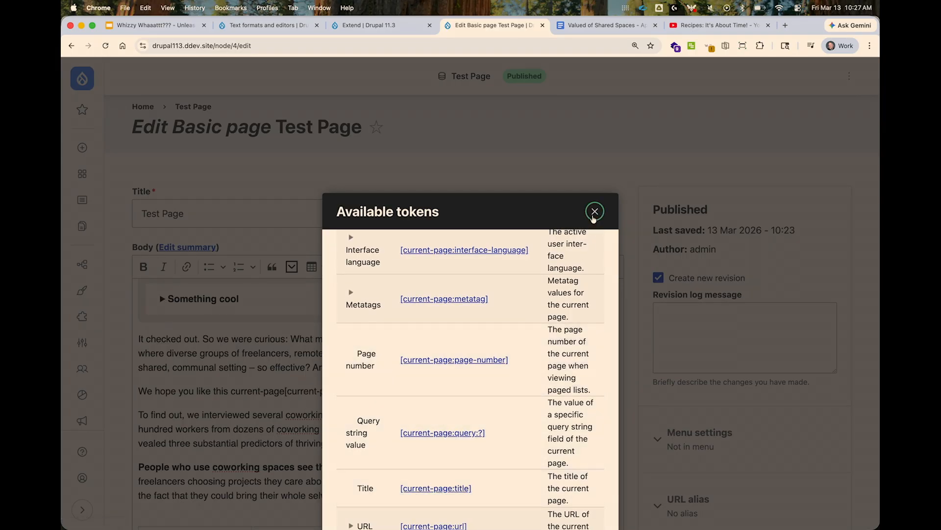
click(595, 211)
drag(230, 391, 283, 391)
key(BackSpace)
key(End)
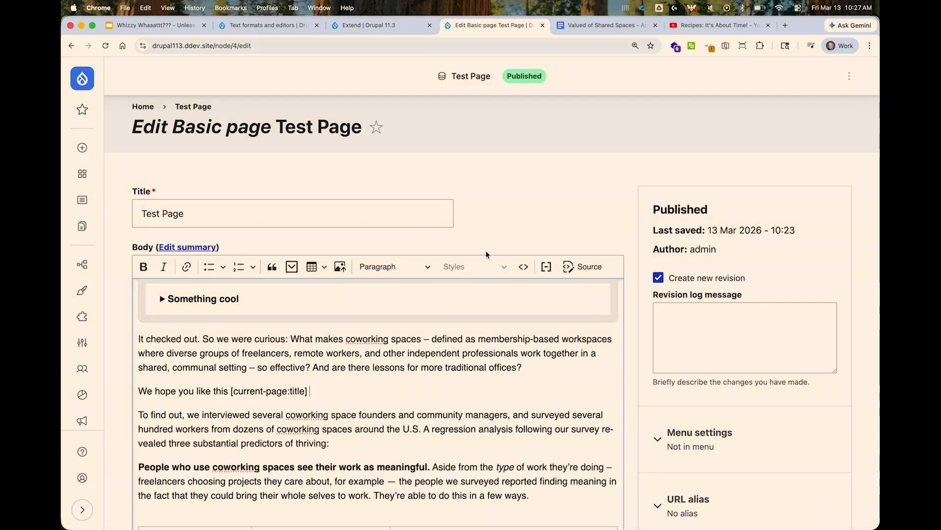
Insert the [node:content-type] token after the title token and end the sentence with an exclamation mark.
click(547, 266)
click(363, 356)
scroll(431, 458, down, 5)
click(440, 447)
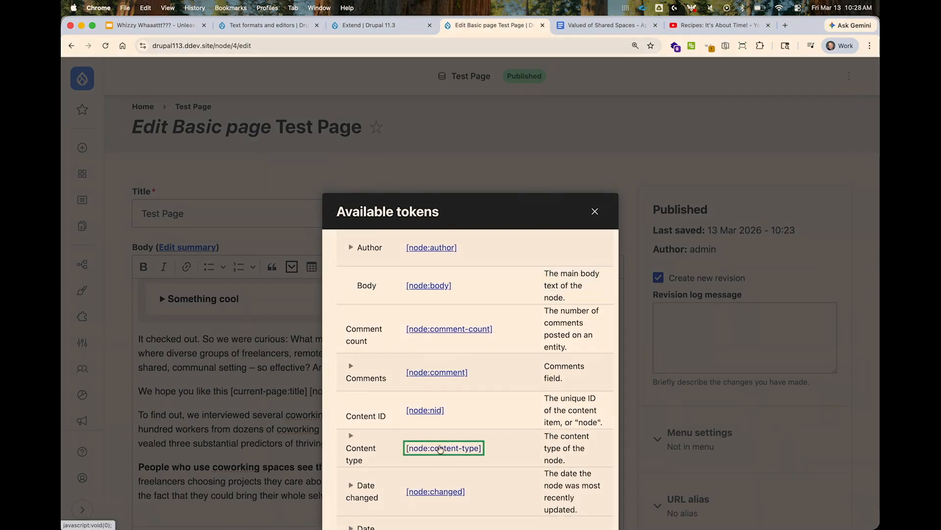
click(595, 211)
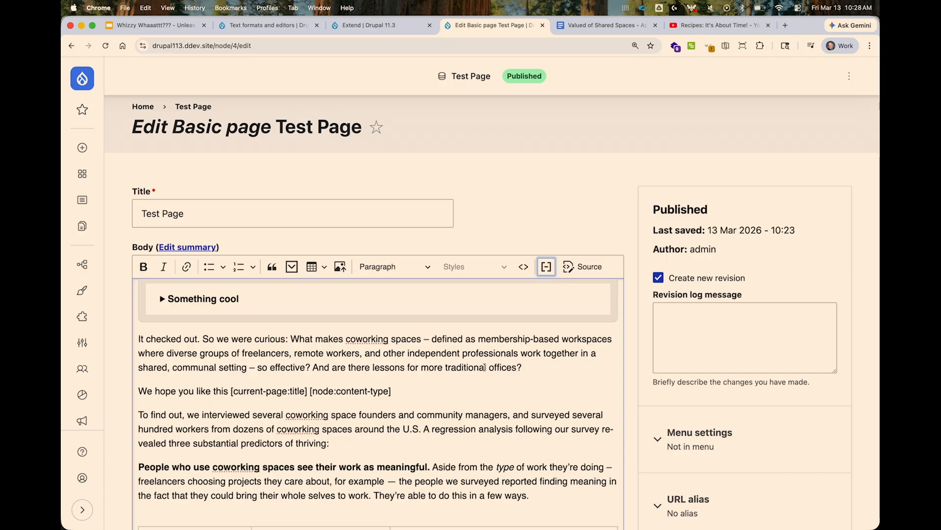
text(!)
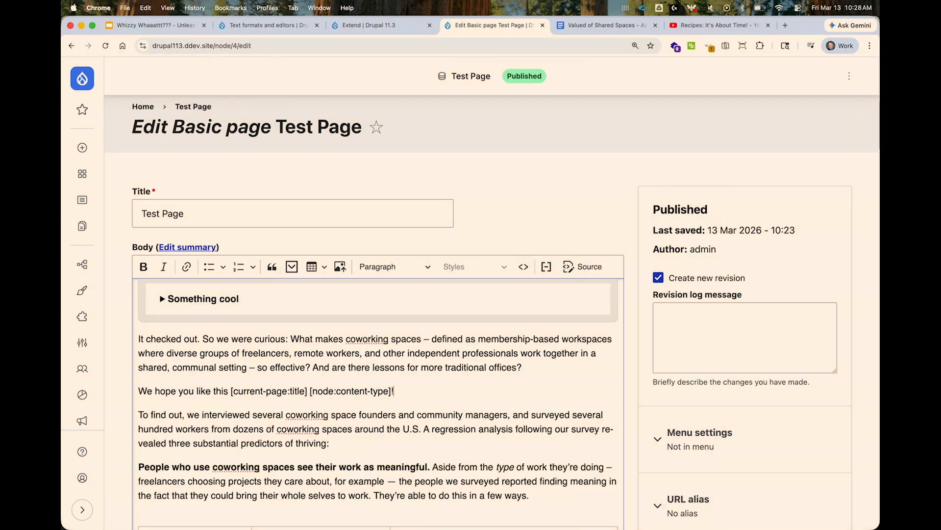
Save the page and check how the sentence with the two tokens renders on the published Test Page.
key(super+s)
scroll(506, 397, down, 10)
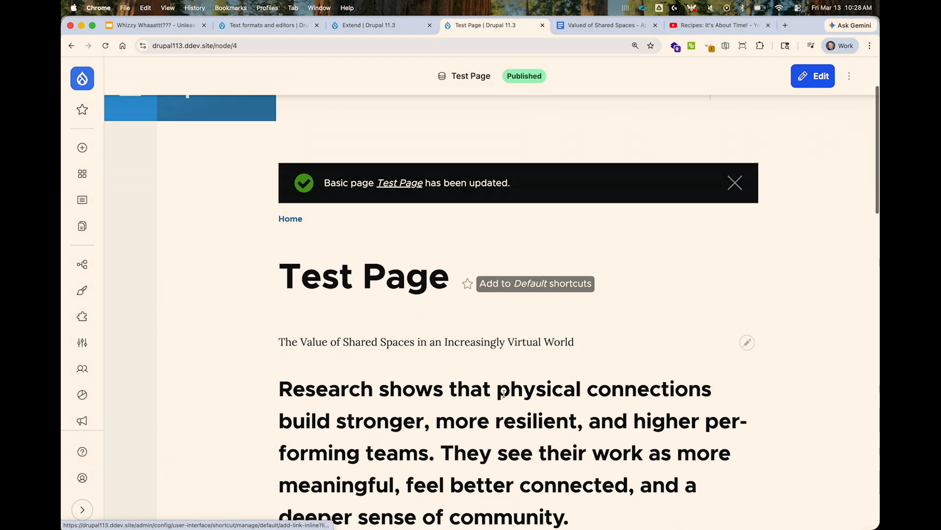
scroll(504, 392, down, 6)
scroll(504, 392, up, 2)
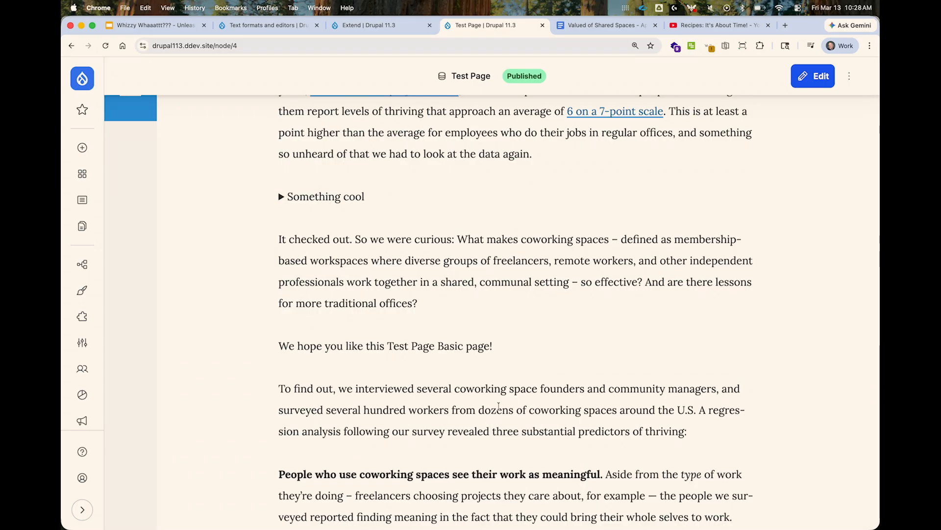
scroll(538, 333, up, 1)
scroll(538, 333, up, 2)
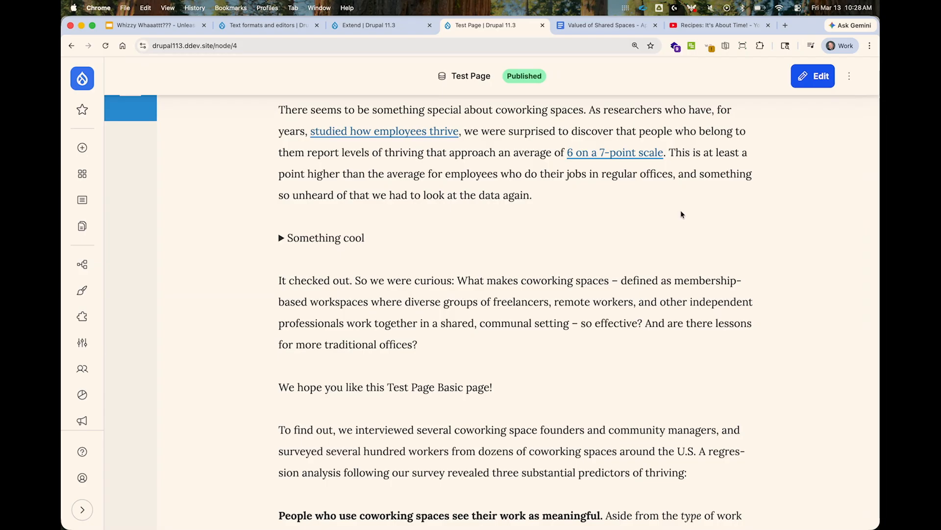
Retitle the page "Test Page Updated", save it, and check the token sentence in the published body.
click(822, 86)
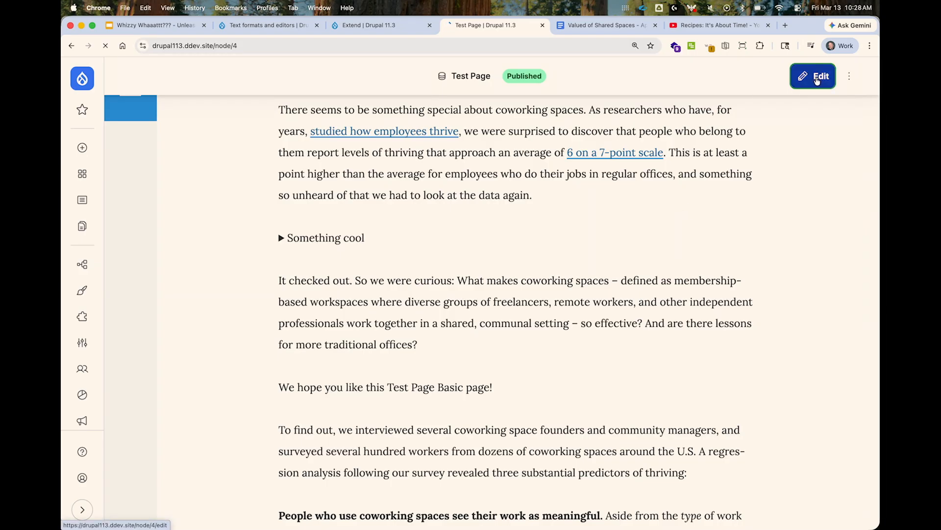
click(196, 224)
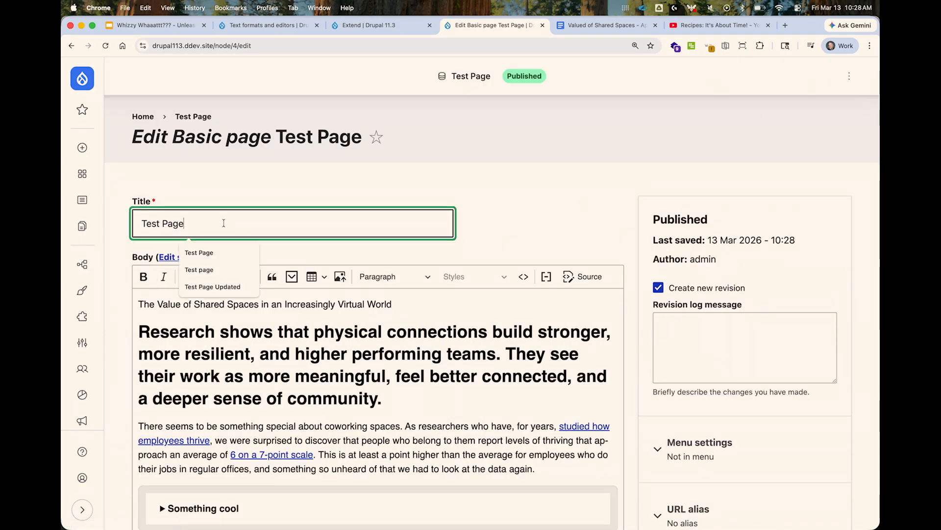
text(Updated)
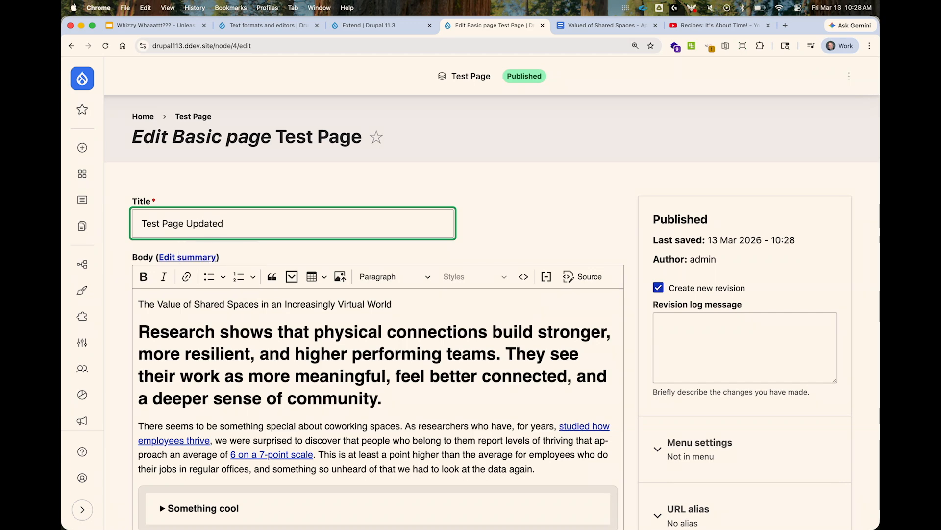
key(Return)
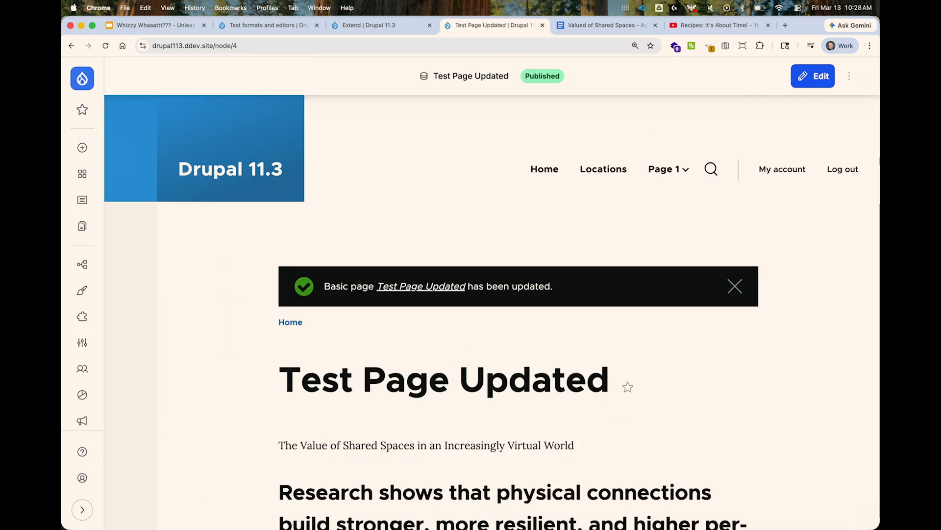
scroll(337, 312, down, 10)
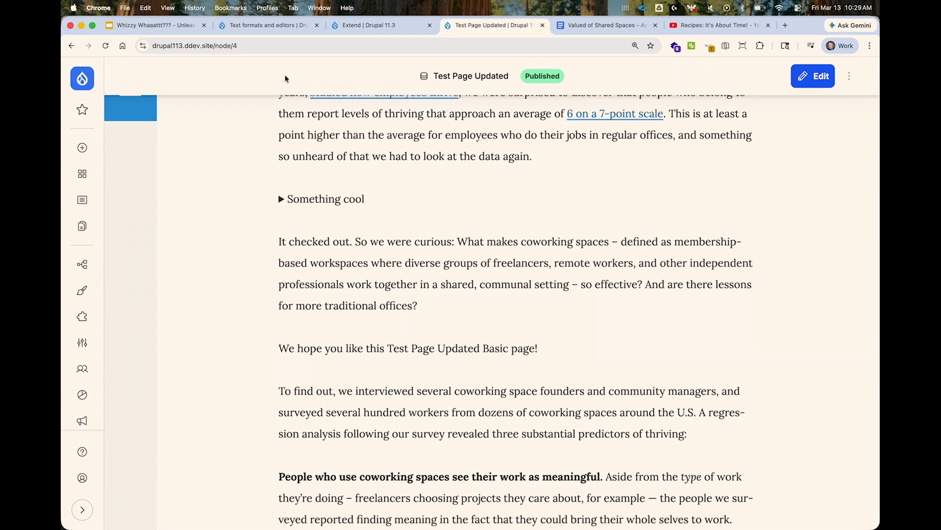
Switch to the Google Slides presentation, start the slideshow from "Processing", and advance to the "Capabilities" slide.
click(157, 25)
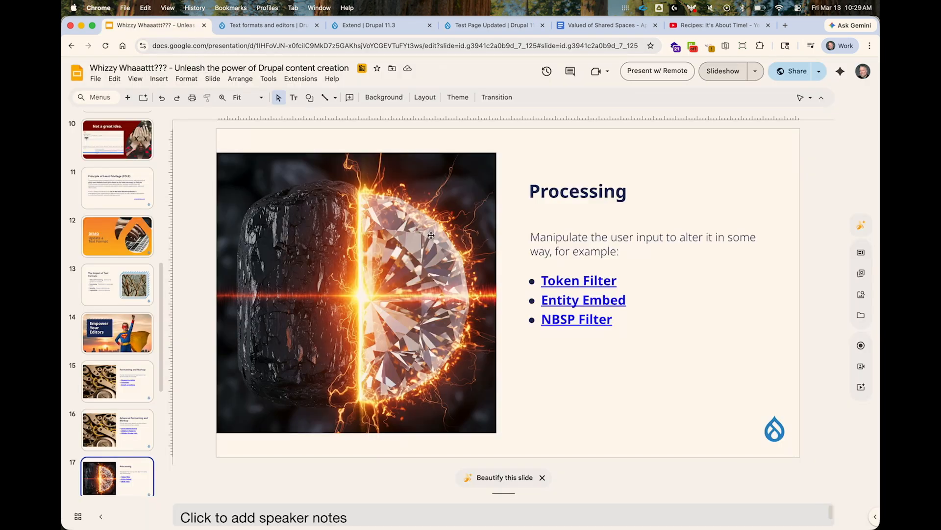
click(715, 75)
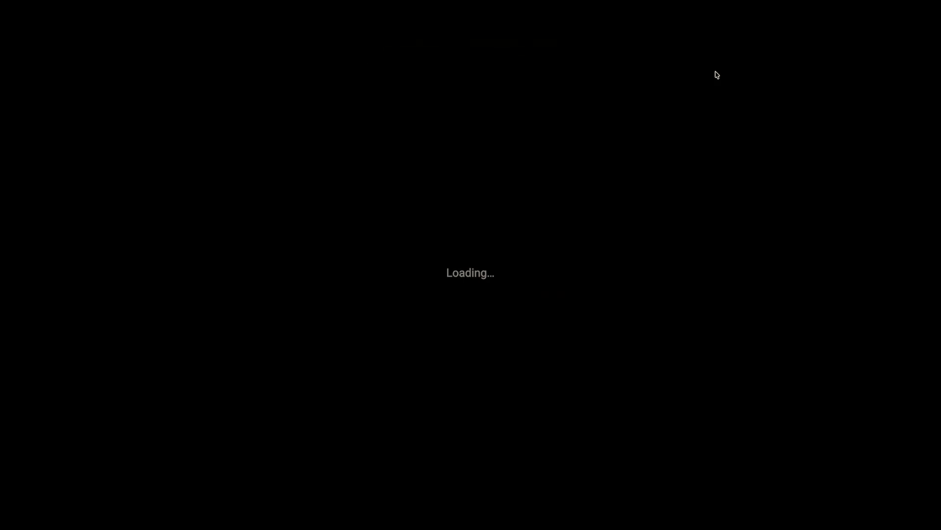
key(Right)
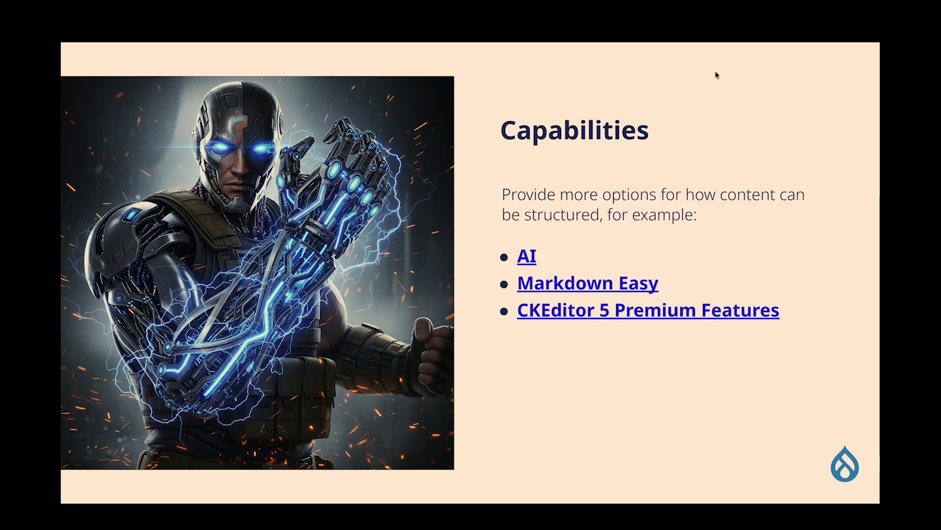